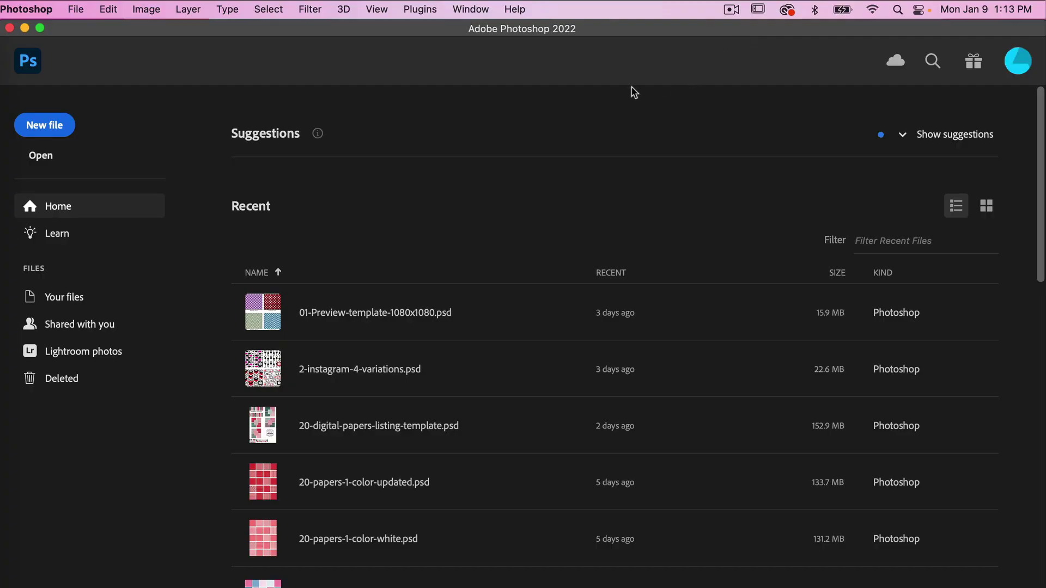
Create a transparent 1200 × 1200 px document at 300 ppi and add a guide layout of 8 columns and 8 rows.
click(58, 126)
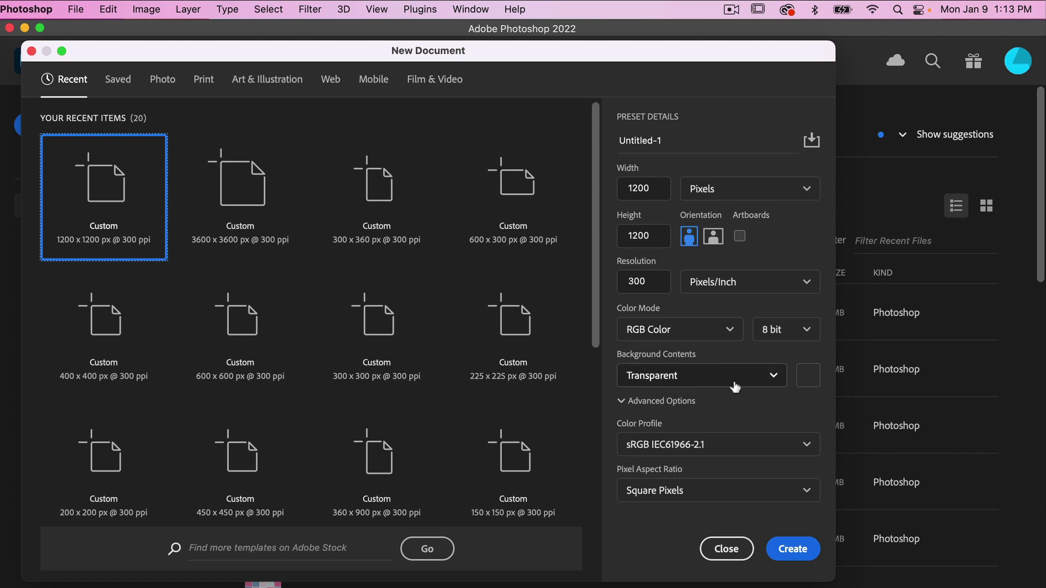
click(793, 550)
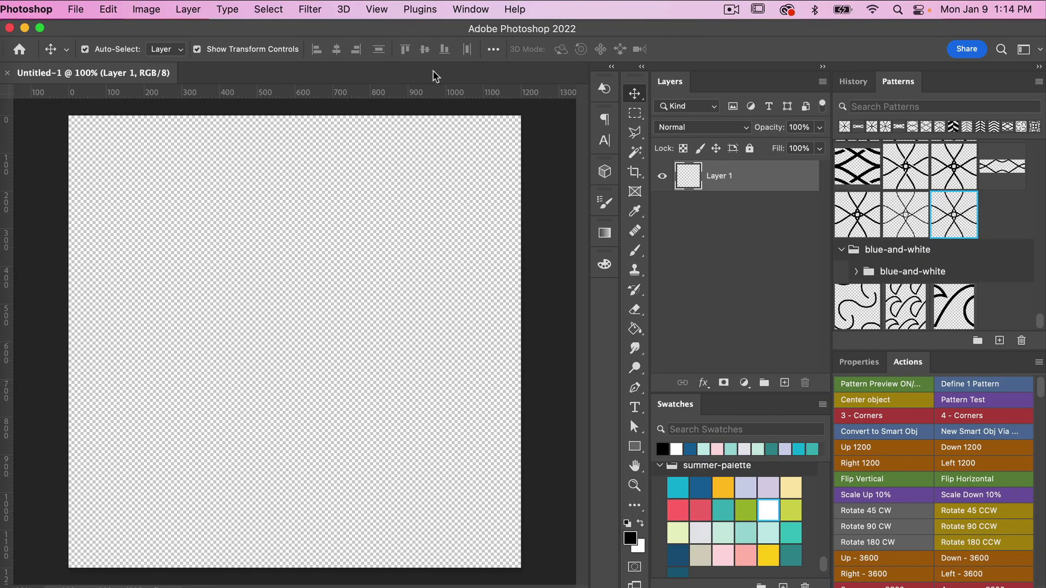
click(376, 9)
mouse_move(443, 391)
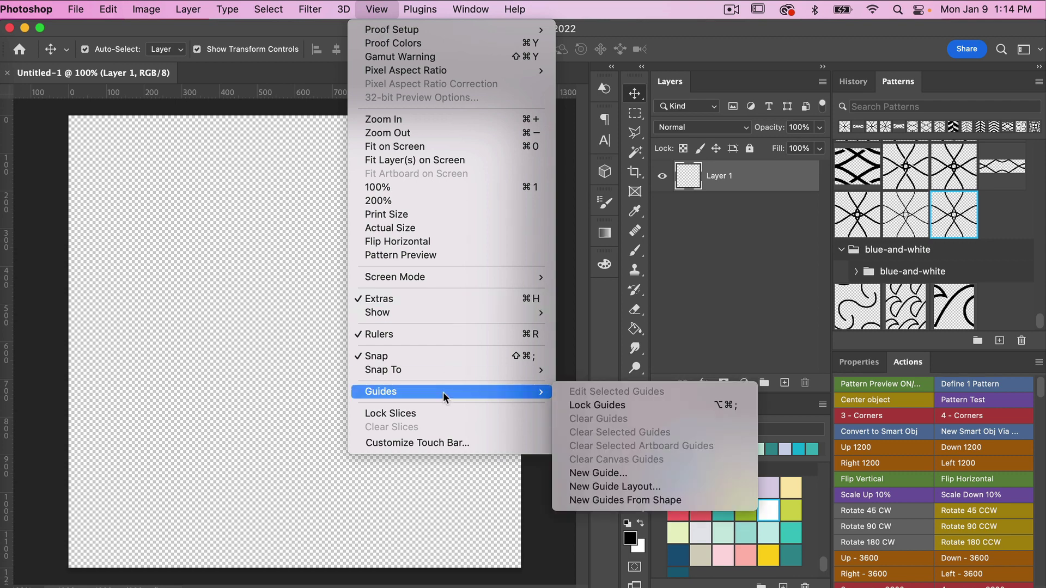
click(606, 486)
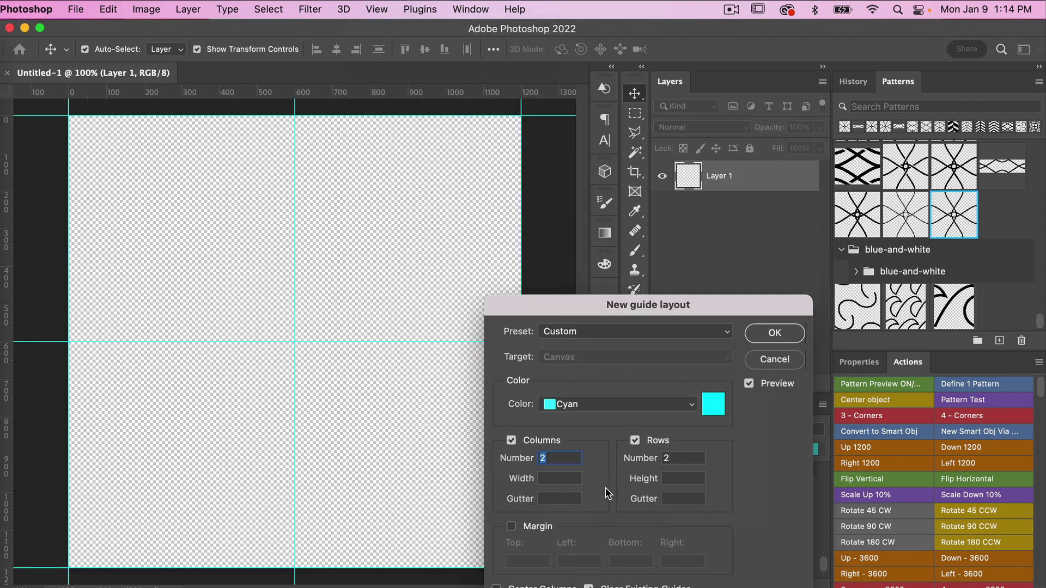
text(8)
double_click(668, 458)
text(8)
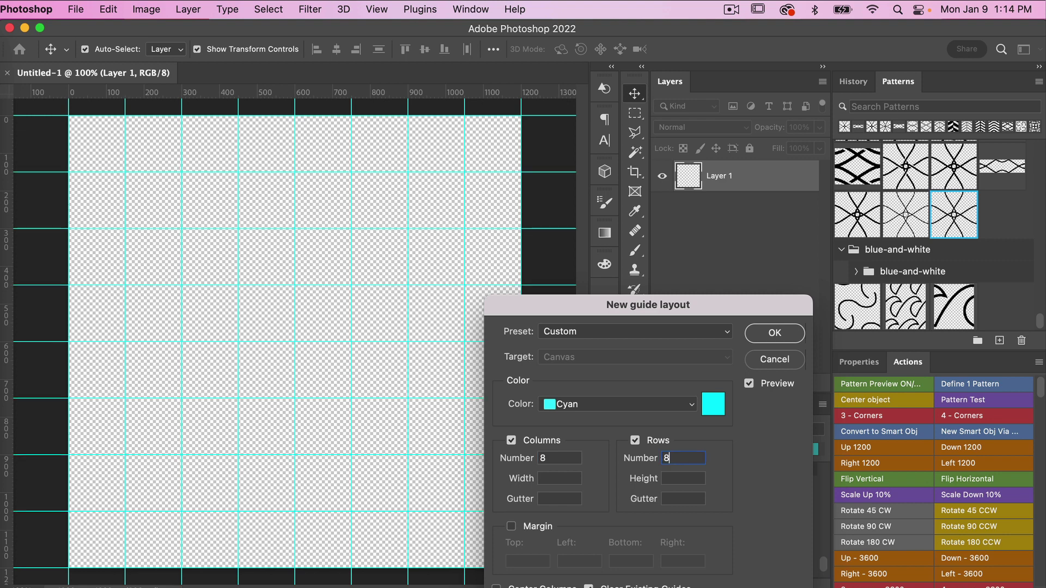
click(789, 332)
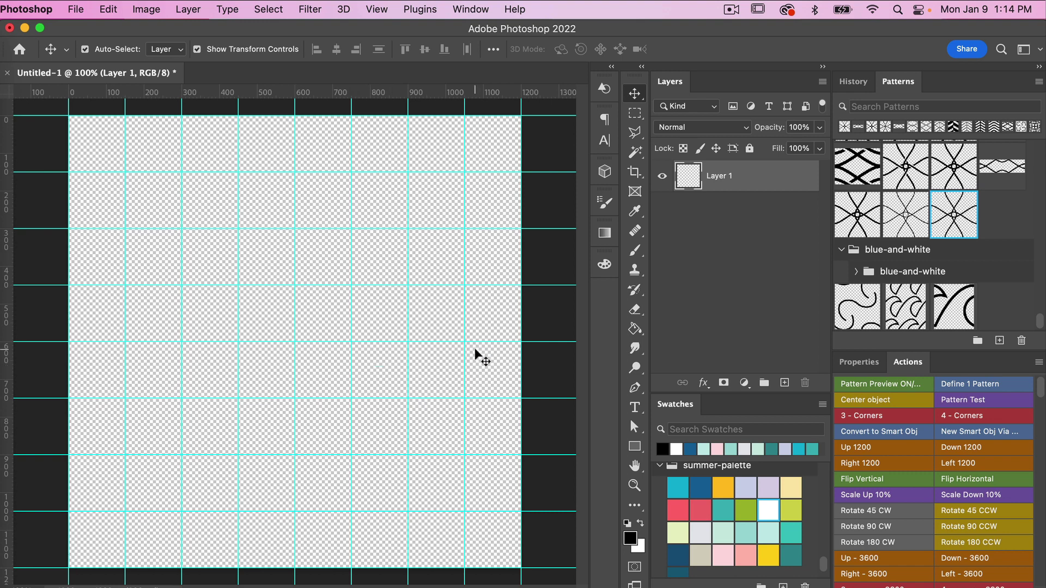
Draw a symmetric wave 1200 px wide and 300 px high with the Pen tool, from edge to edge at mid-height with its peak at centre.
click(644, 392)
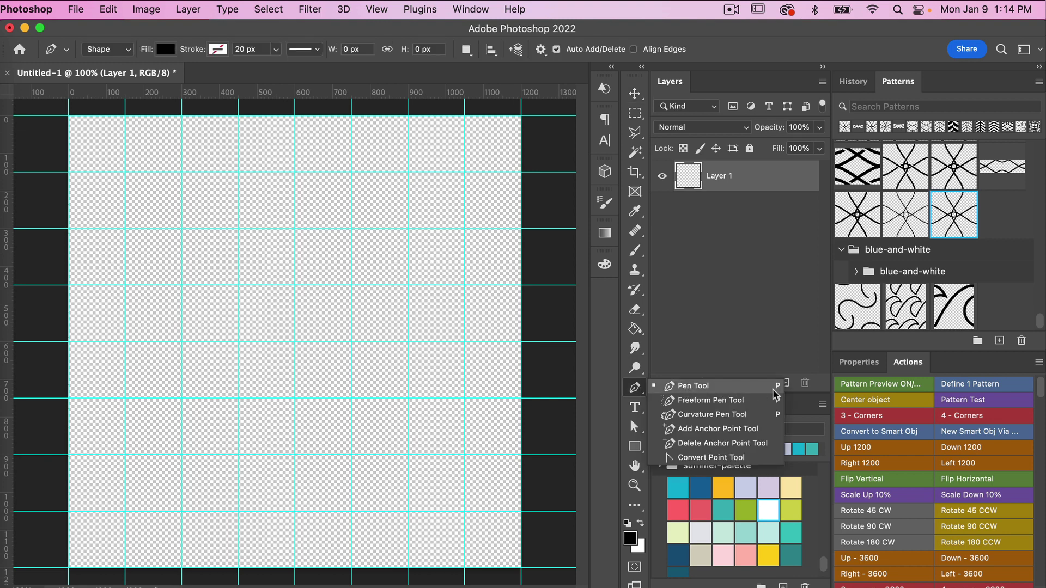
click(715, 388)
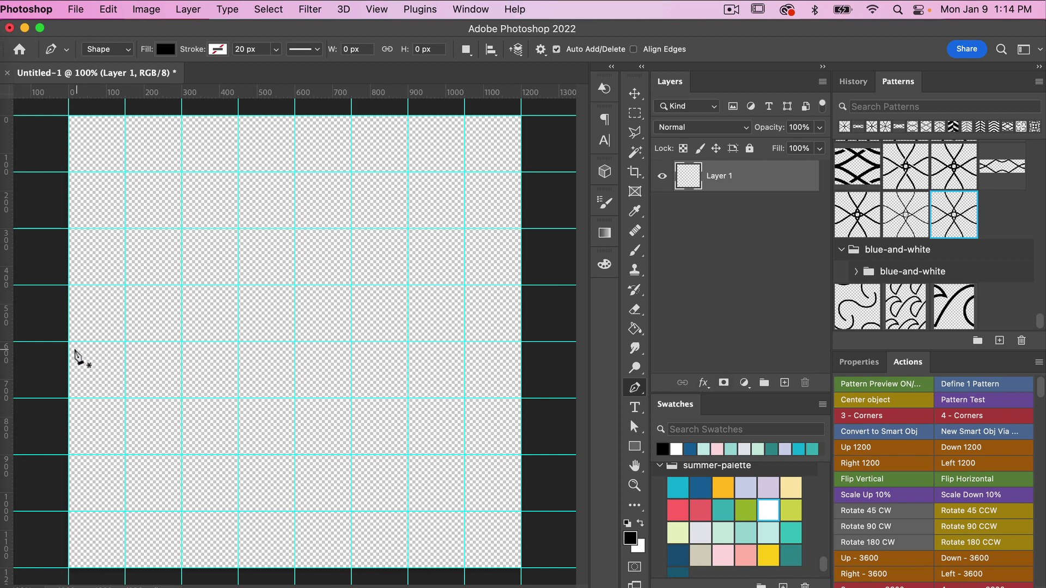
drag(69, 342, 125, 343)
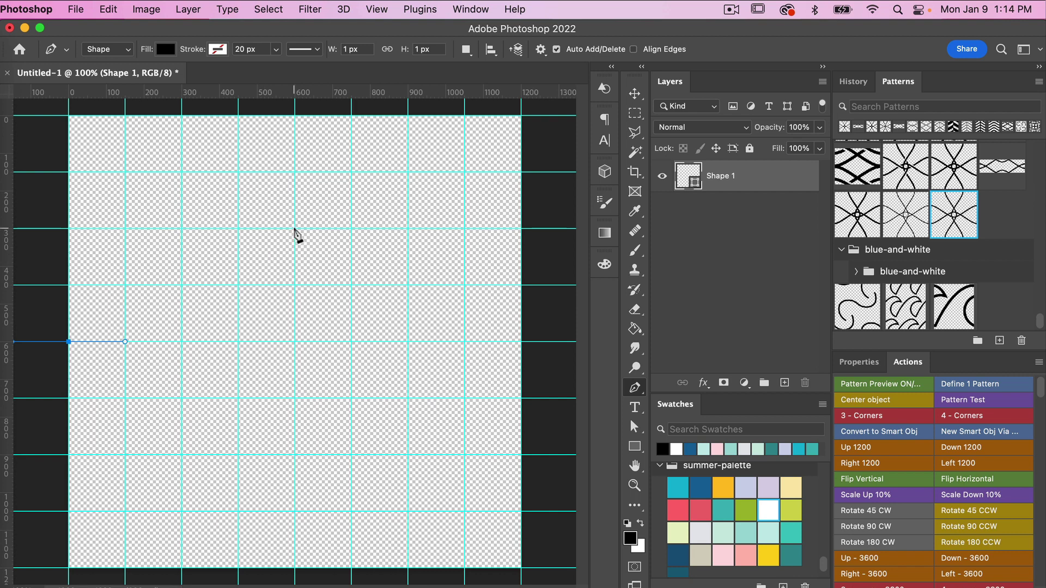
drag(295, 229, 355, 230)
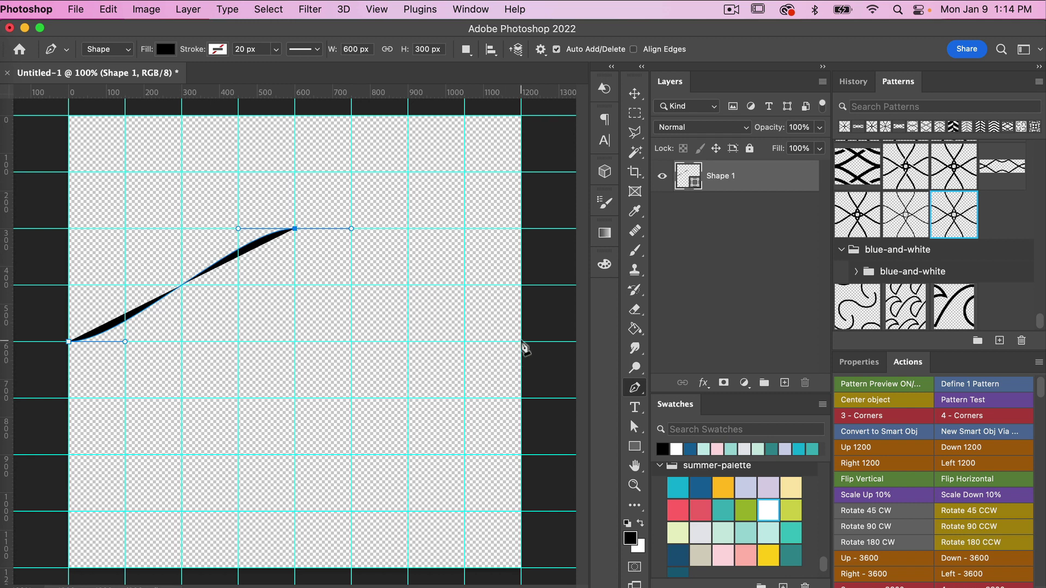
drag(521, 342, 579, 348)
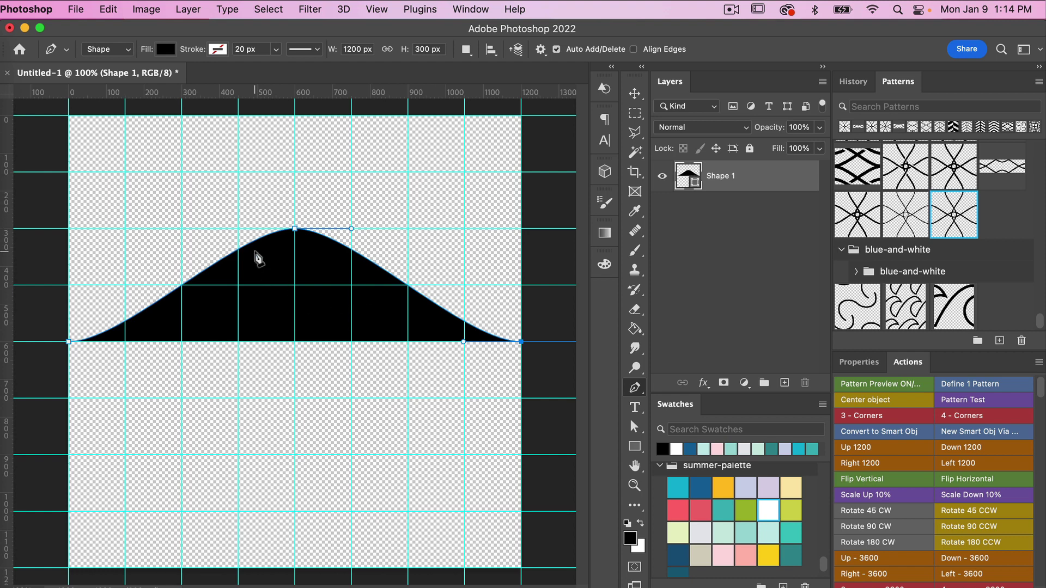
Remove the wave's fill and give it a black stroke 40 px wide.
click(165, 49)
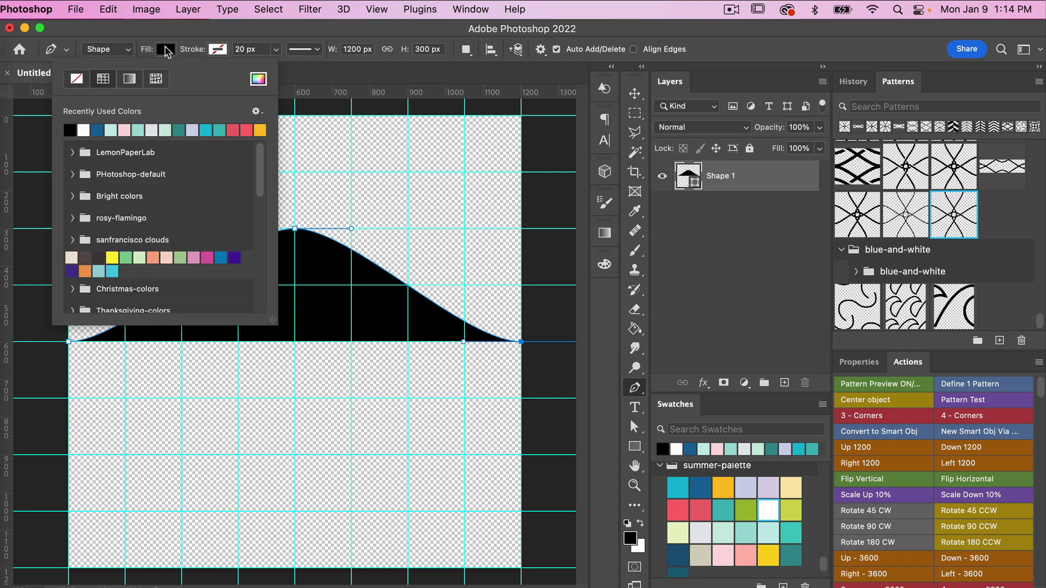
click(76, 79)
click(218, 49)
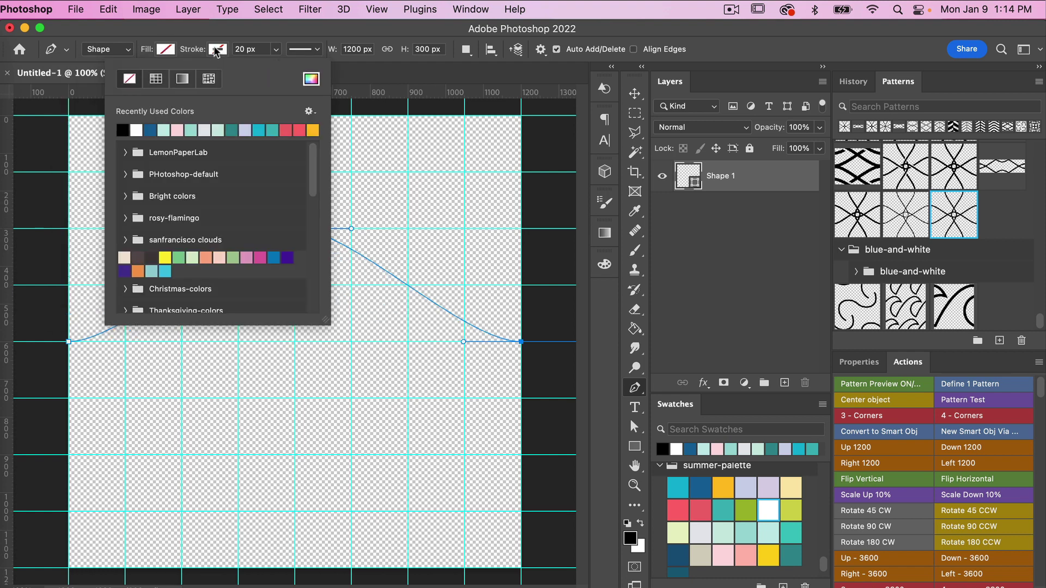
click(122, 130)
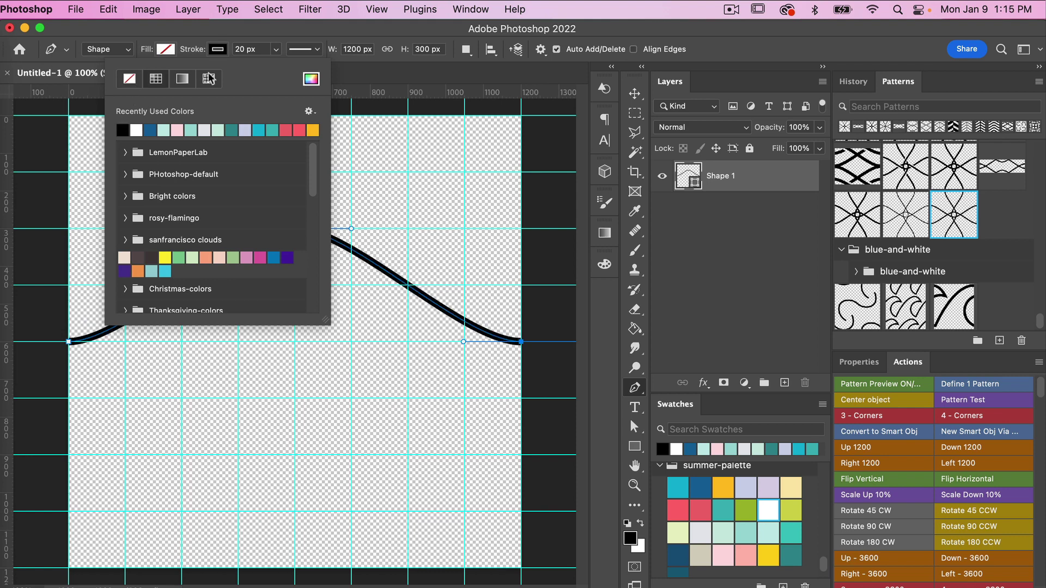
click(252, 49)
text(40)
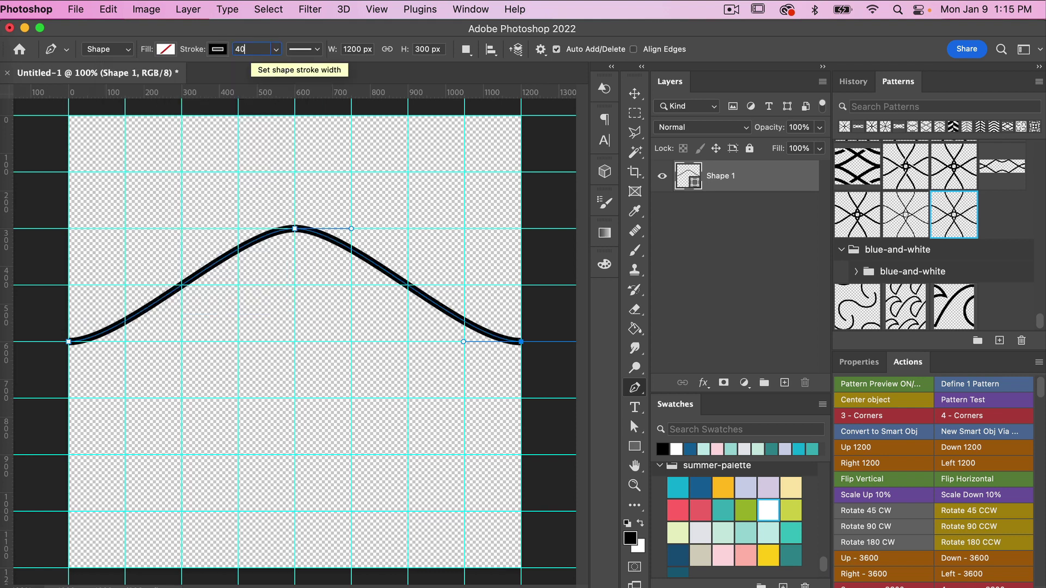
key(Return)
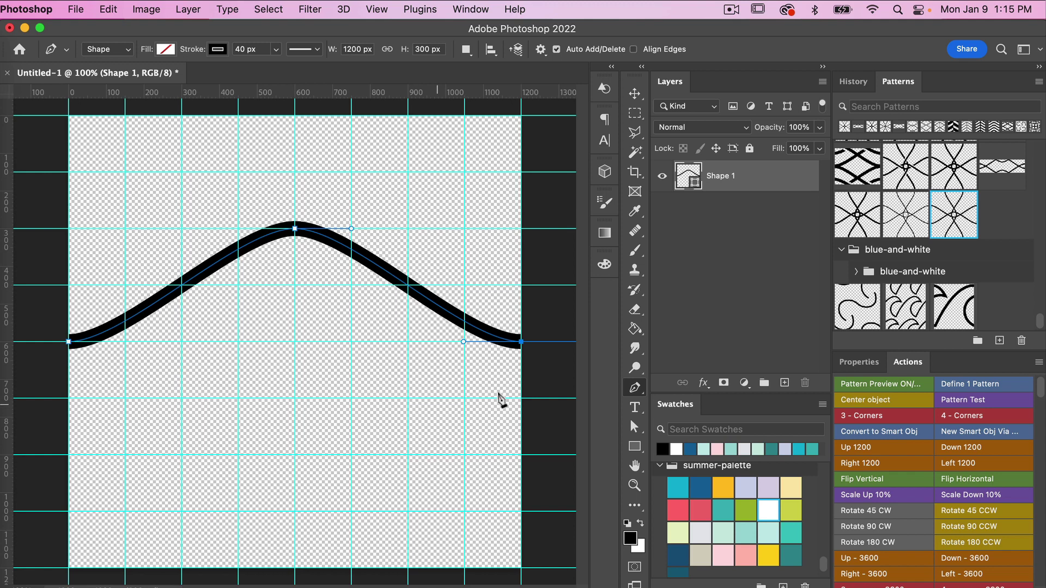
Convert the wave layer to a smart object and center it vertically on the canvas.
right_click(762, 182)
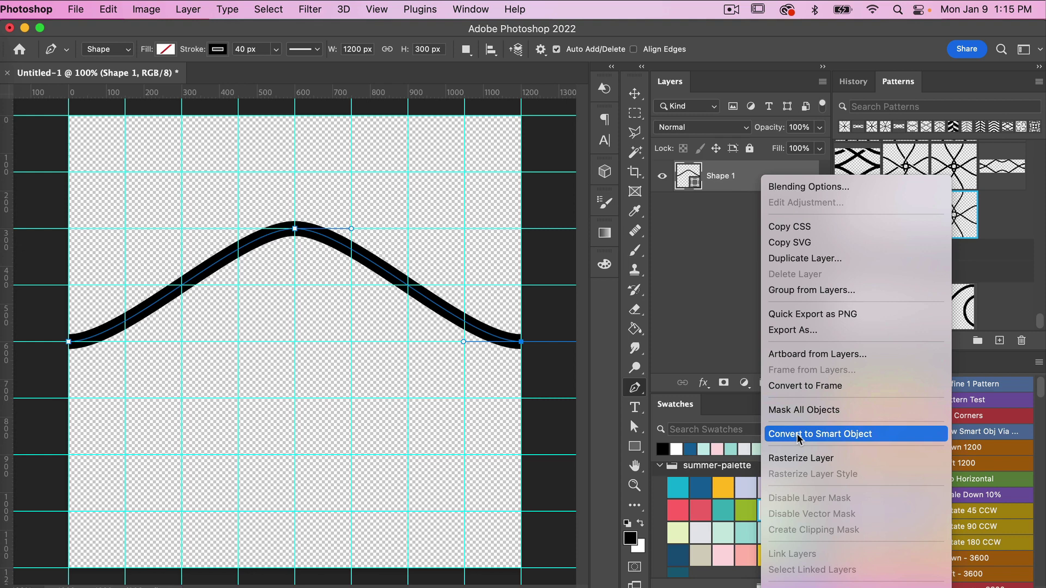
click(876, 434)
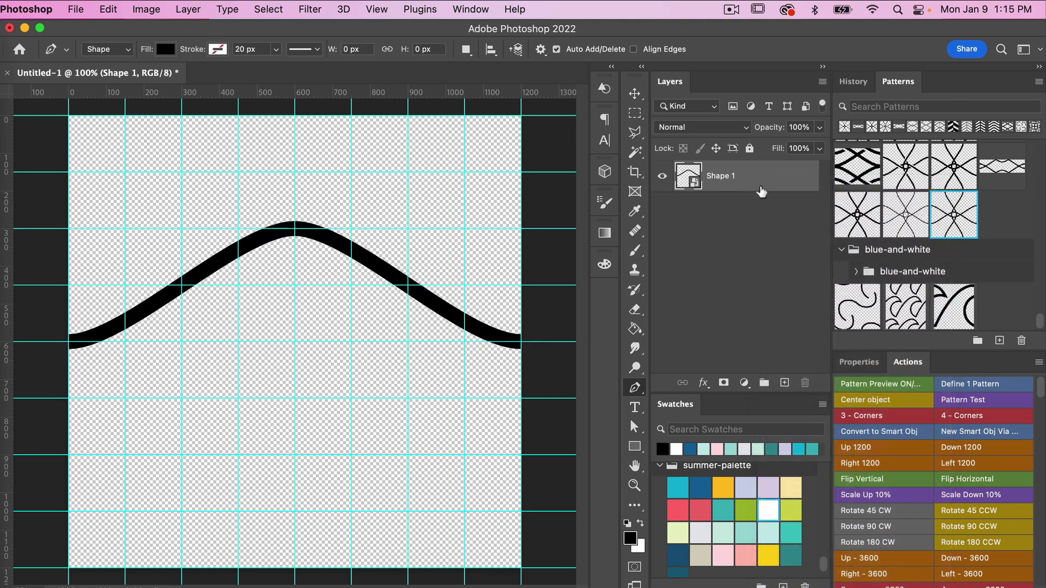
key(v)
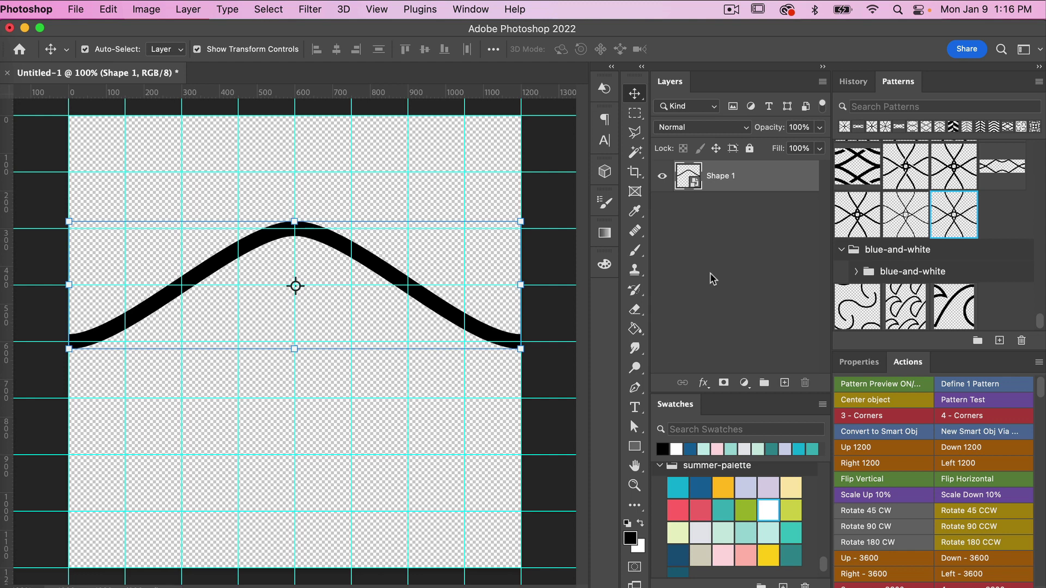
key(m)
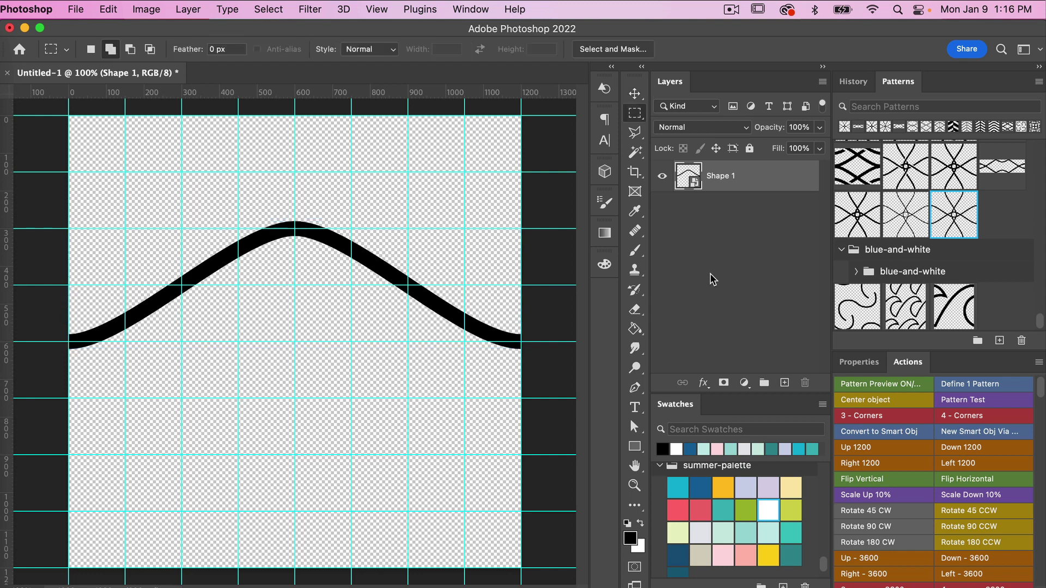
key(super+a)
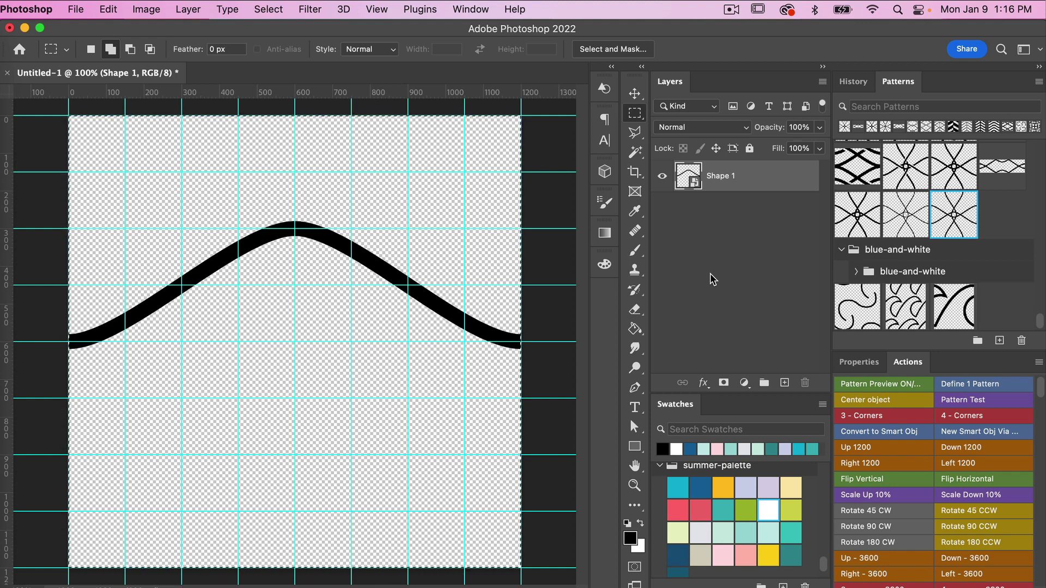
key(v)
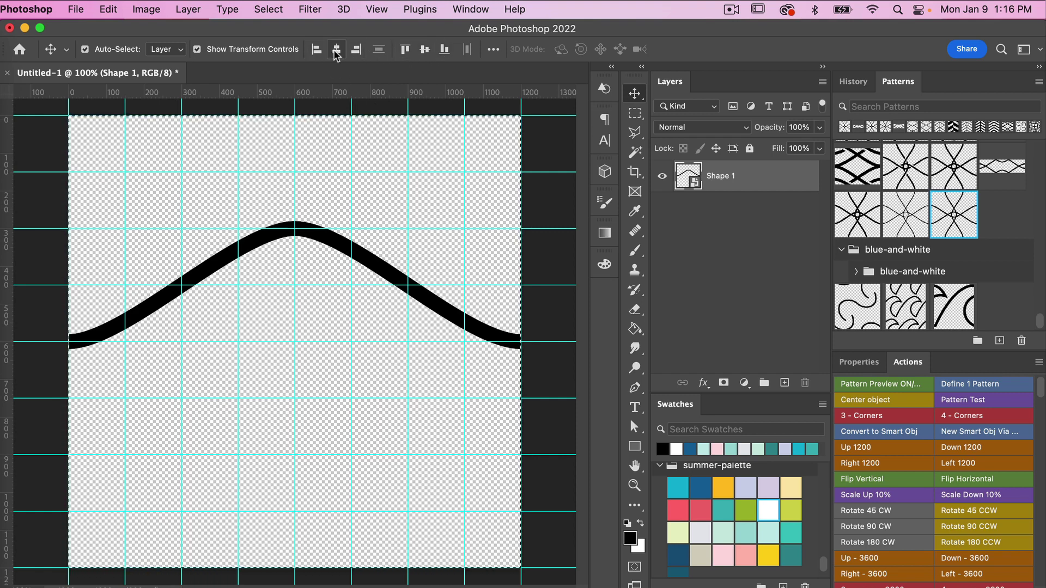
click(424, 49)
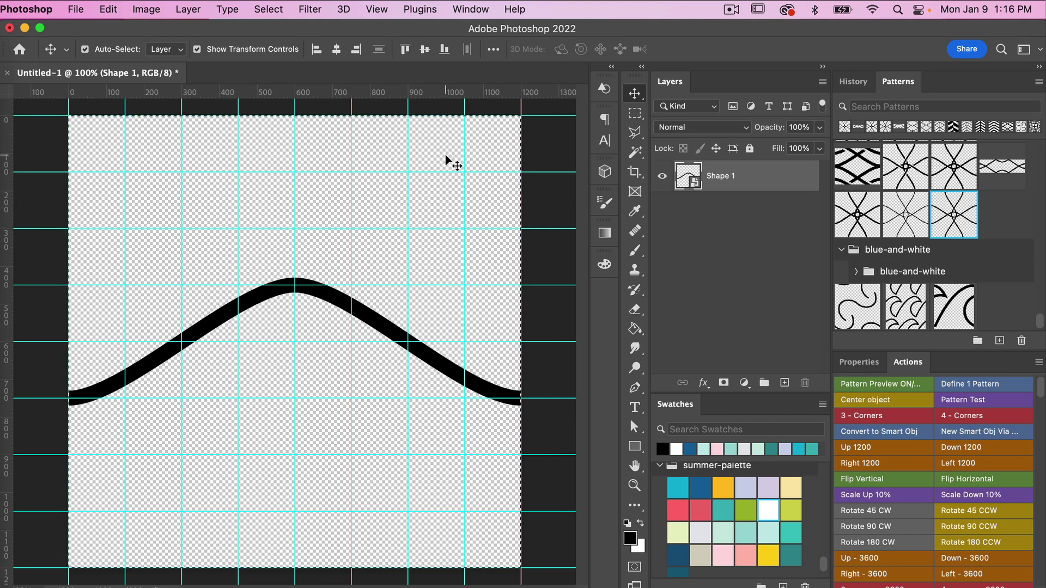
key(super+d)
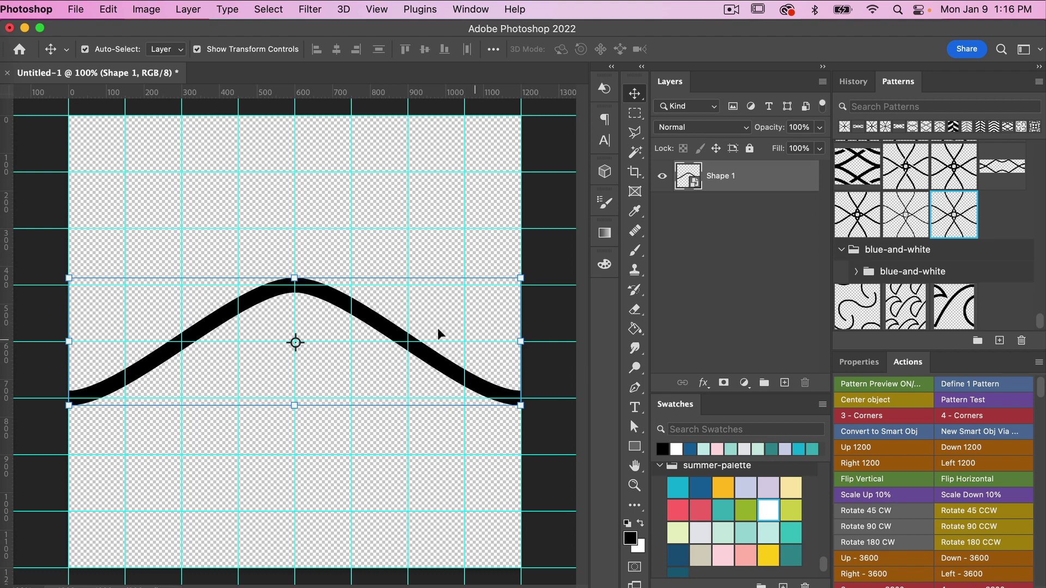
Move the wave upward and recenter it on the canvas with the Center object action.
drag(380, 332, 375, 236)
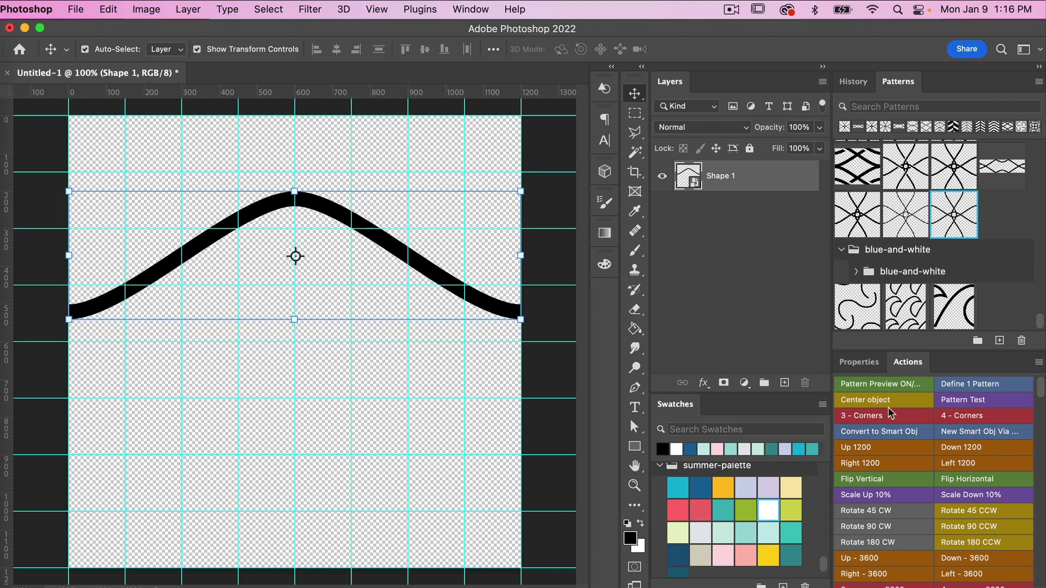
click(863, 402)
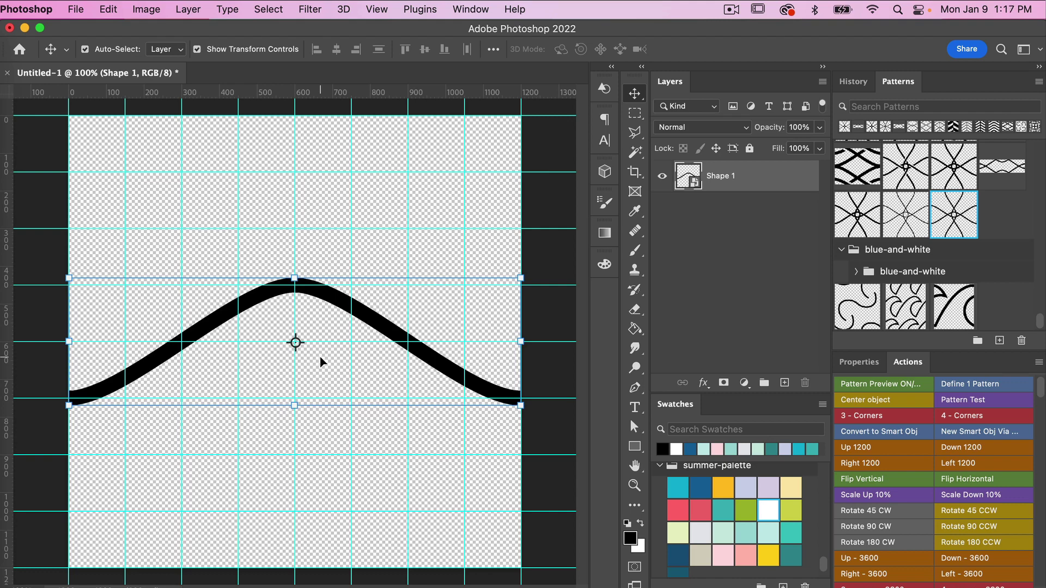
Duplicate the wave with its vertical position set to 0 px, and place another copy 1200 px lower with the Down 1200 action.
key(super+j)
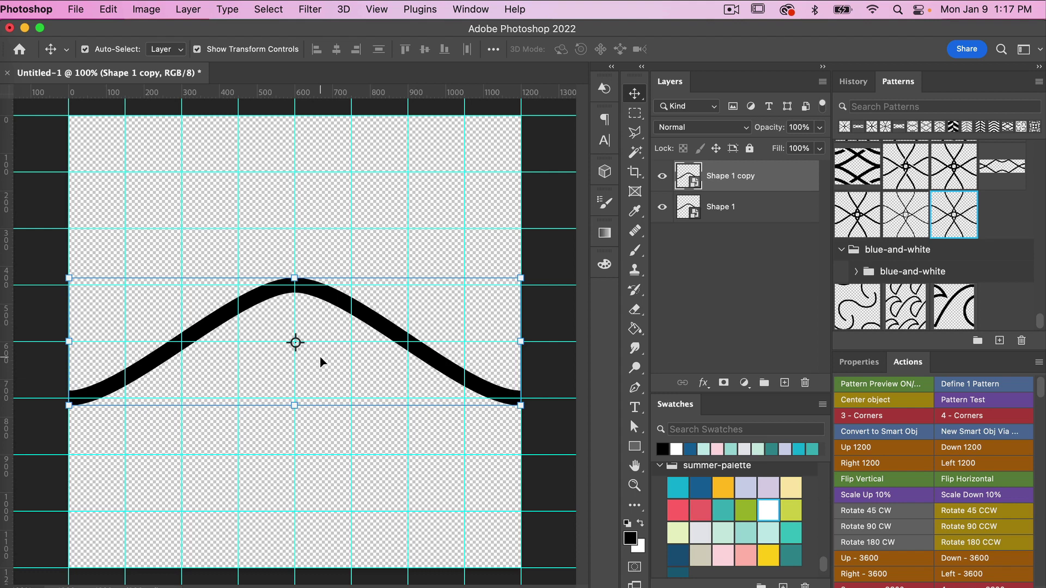
key(super+t)
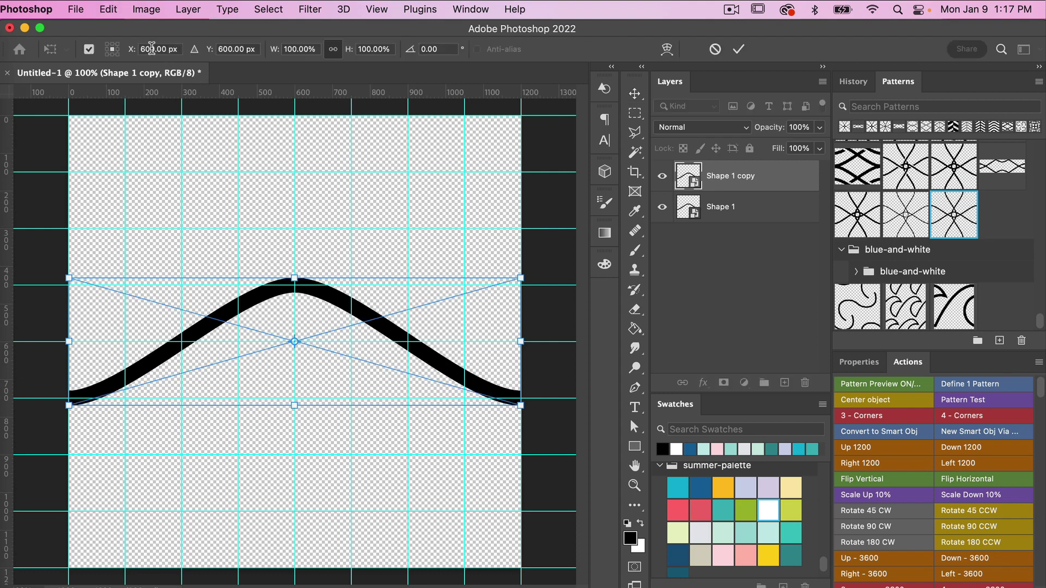
click(233, 49)
text(0)
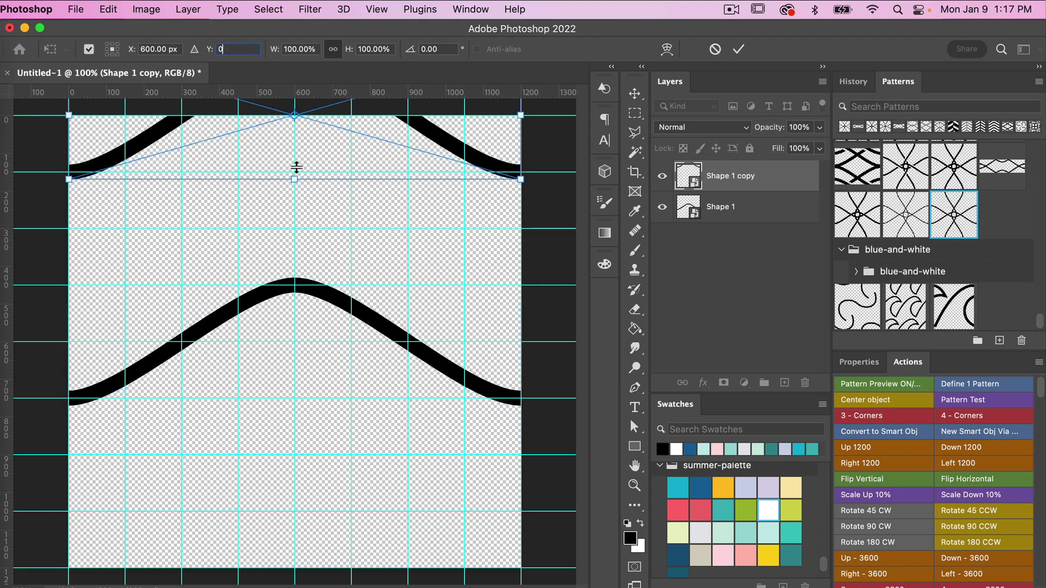
click(739, 50)
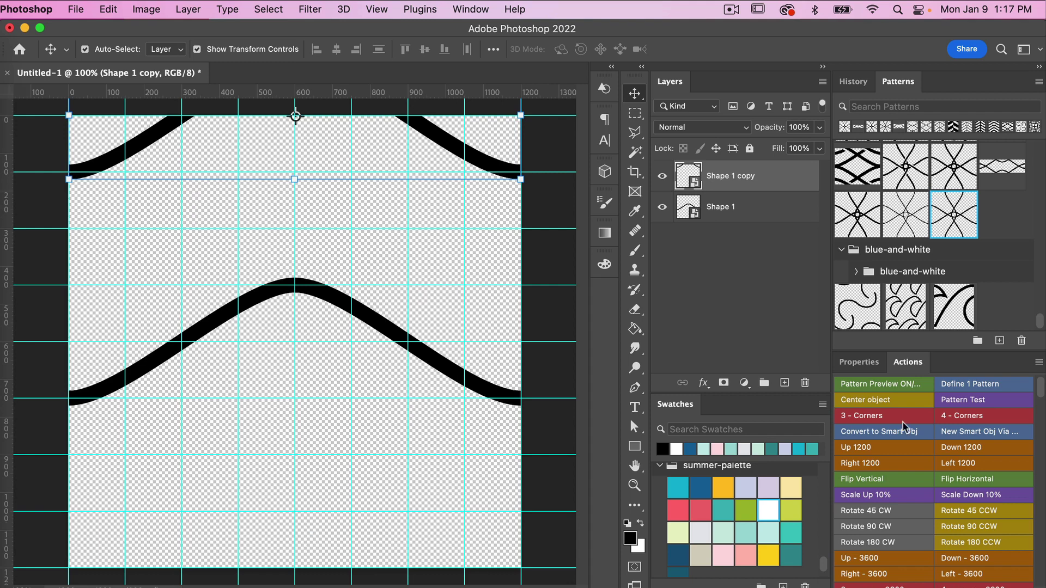
click(986, 454)
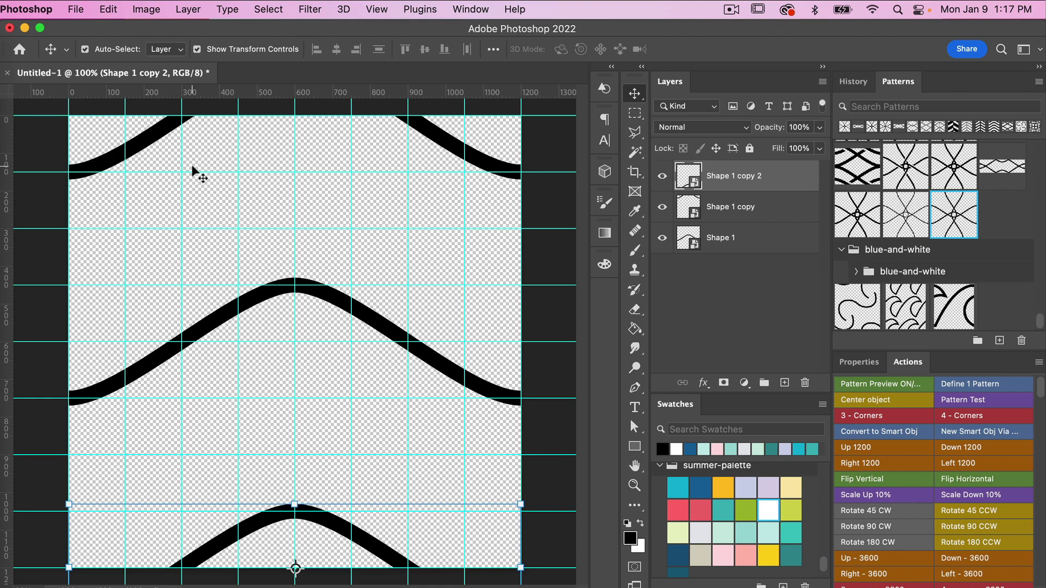
Save the canvas with the three waves as a new pattern, keeping the suggested name.
click(108, 9)
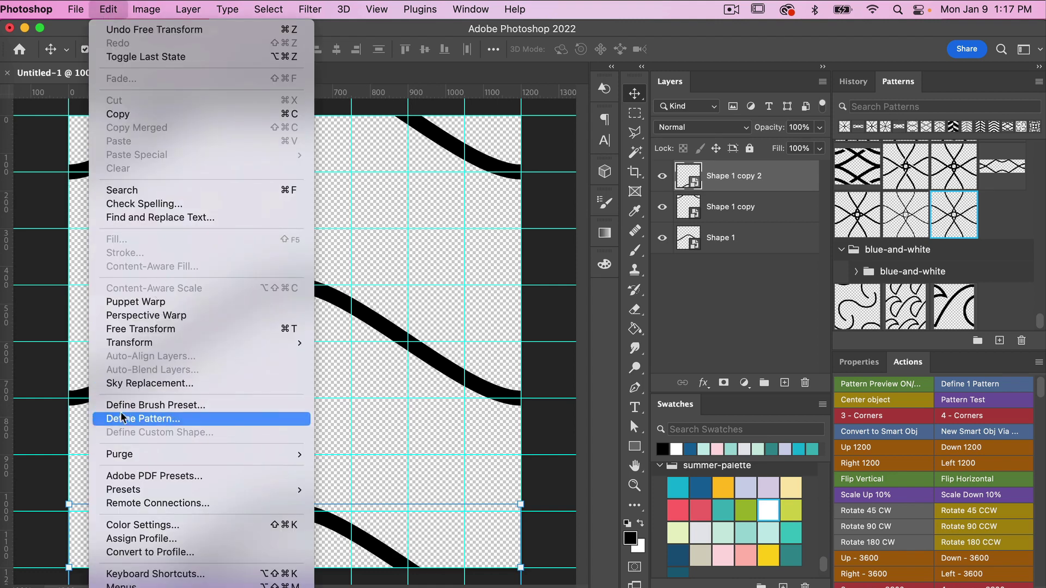
click(547, 374)
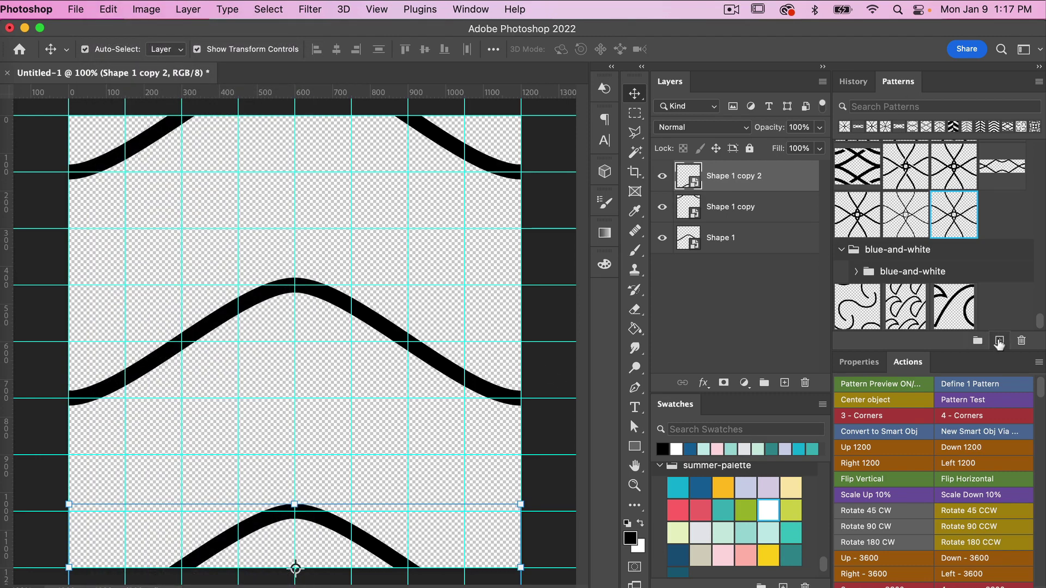
click(999, 342)
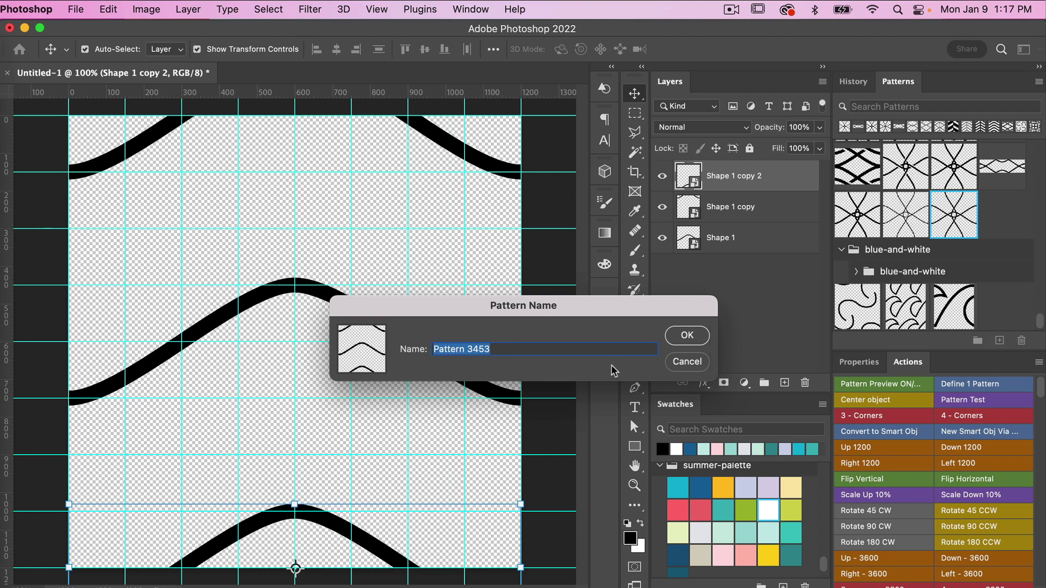
click(685, 337)
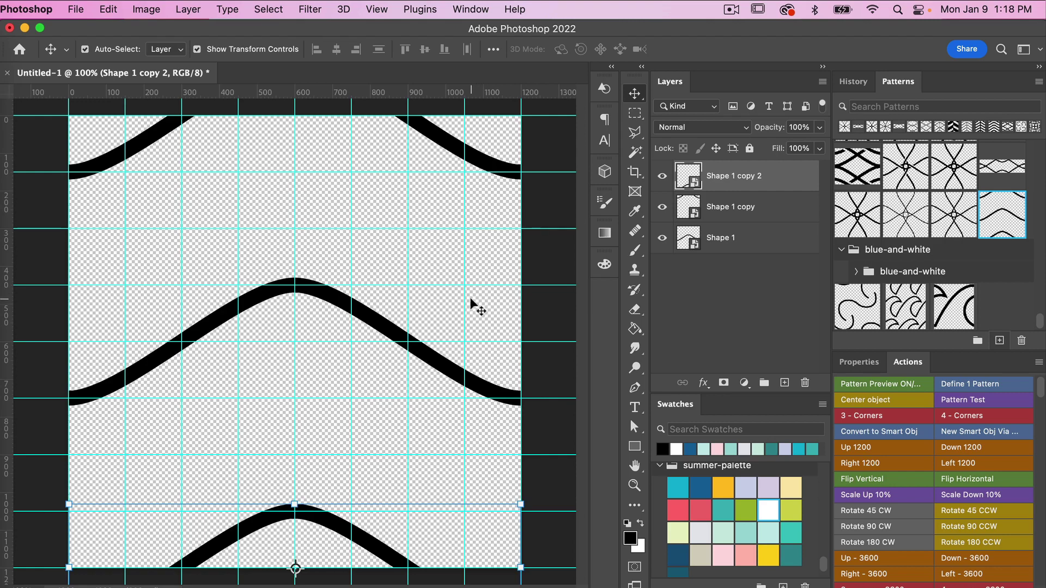
Create a new transparent 3600 x 3600 px document at 300 ppi.
click(76, 10)
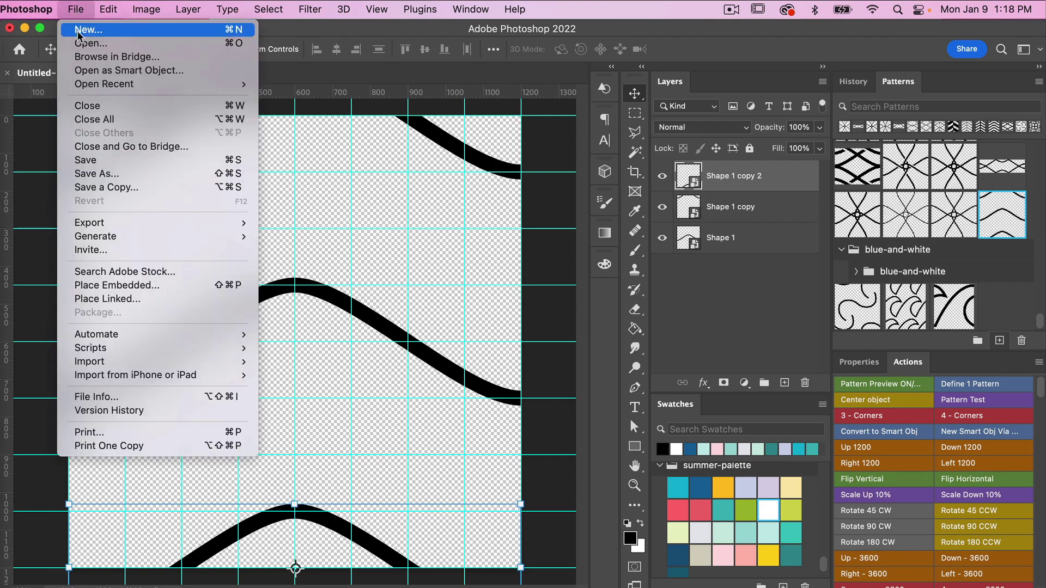
click(78, 31)
click(234, 181)
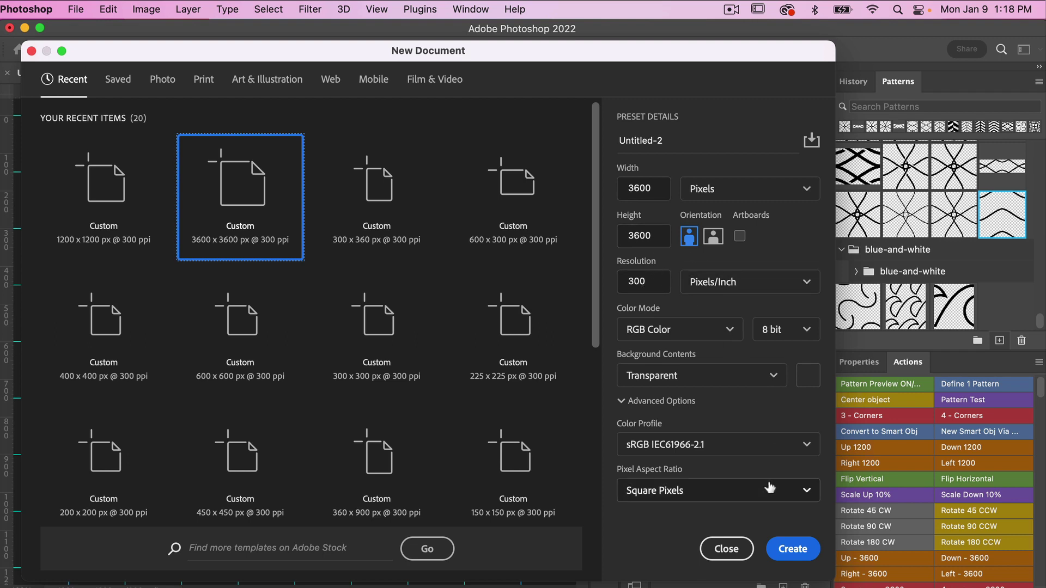
click(791, 552)
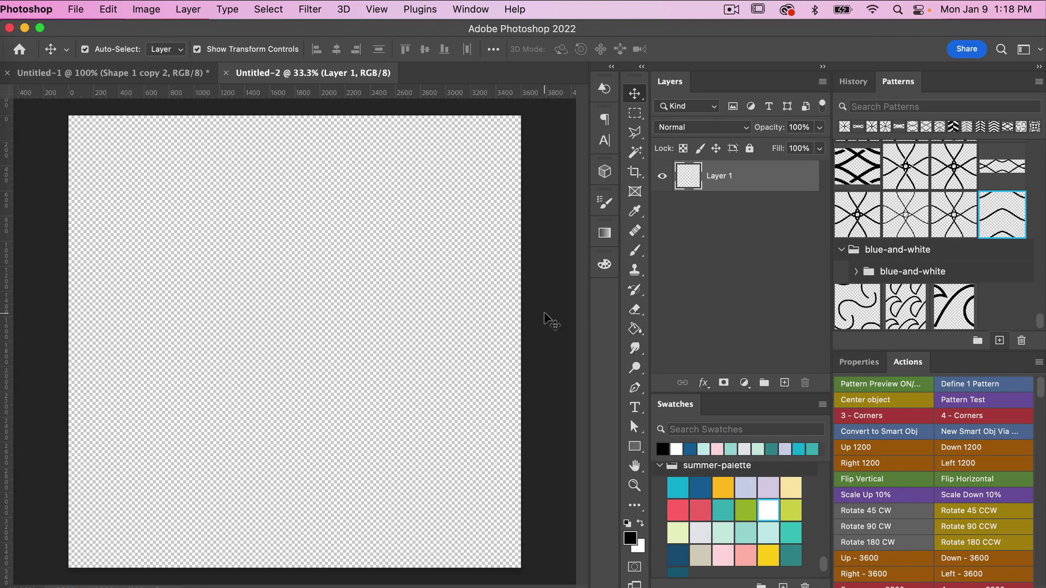
Run the Pattern Test action and apply the saved wave pattern to the Pattern Fill 1 layer.
click(991, 402)
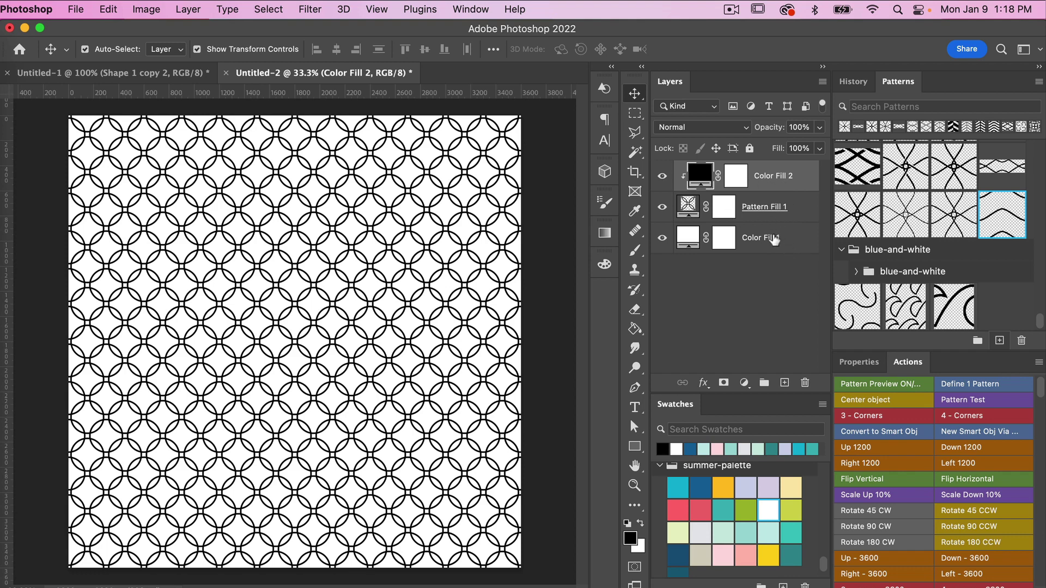
click(744, 383)
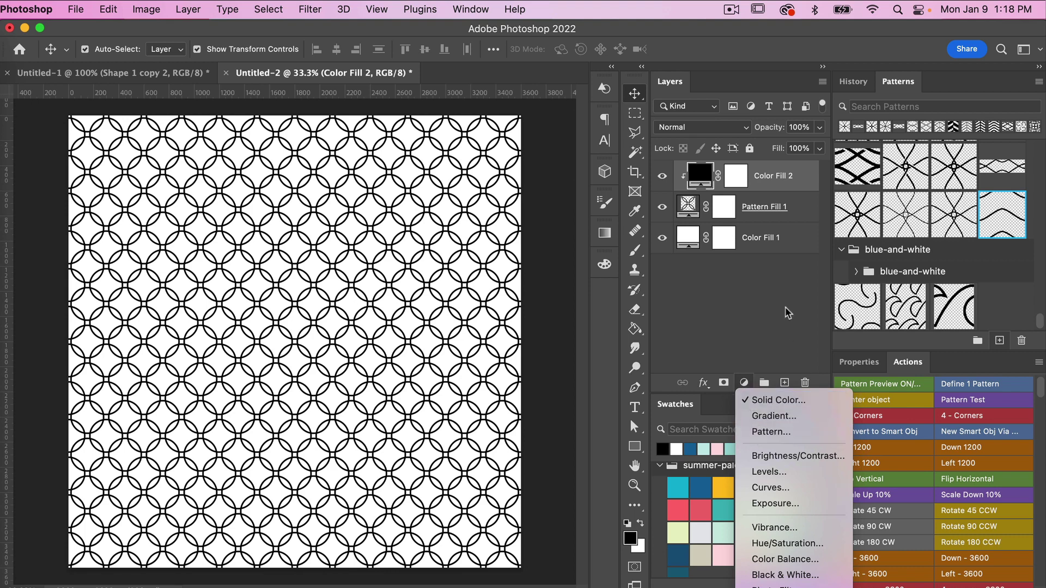
click(778, 277)
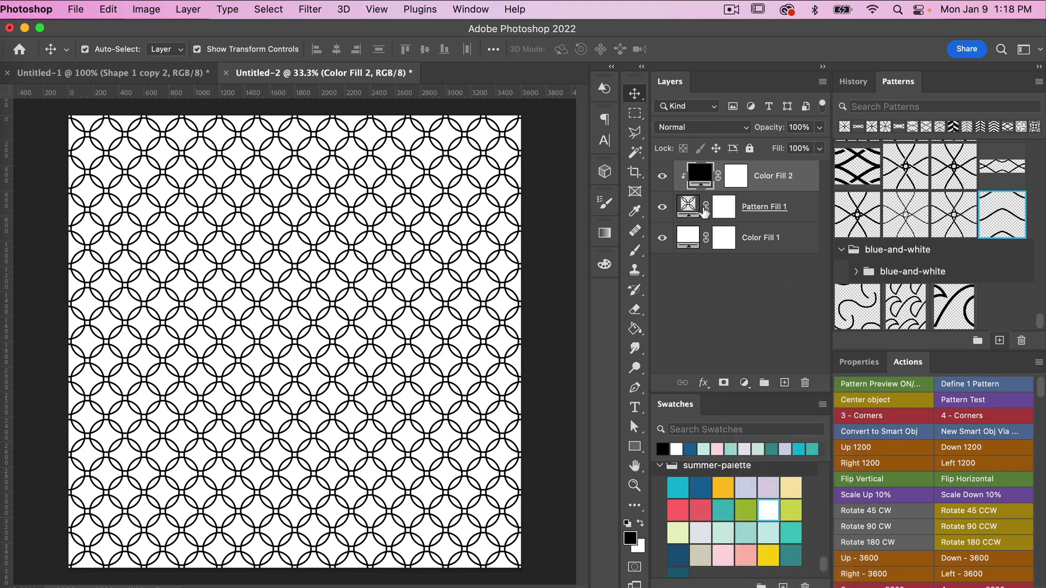
click(795, 210)
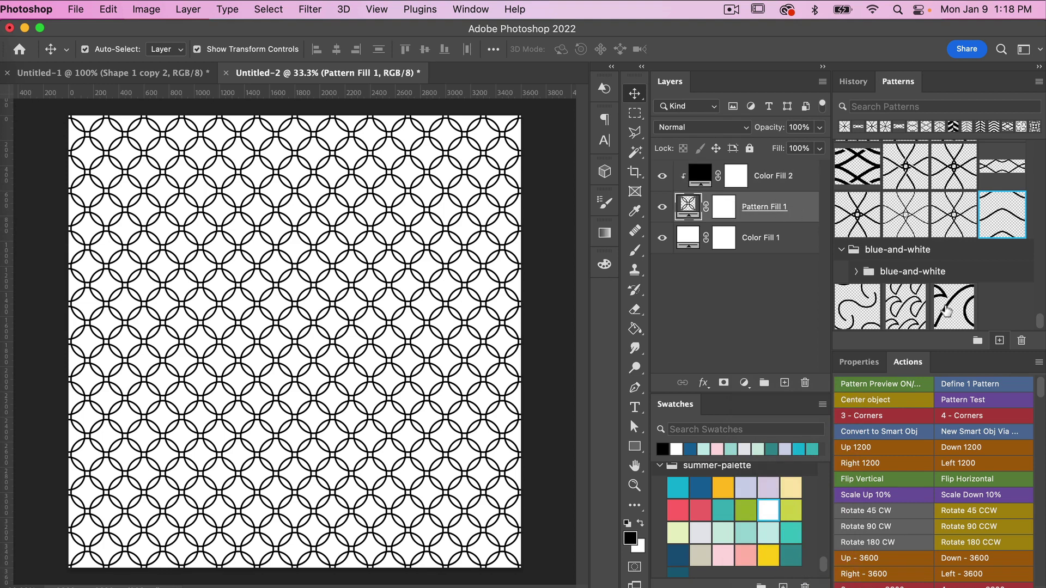
click(1001, 216)
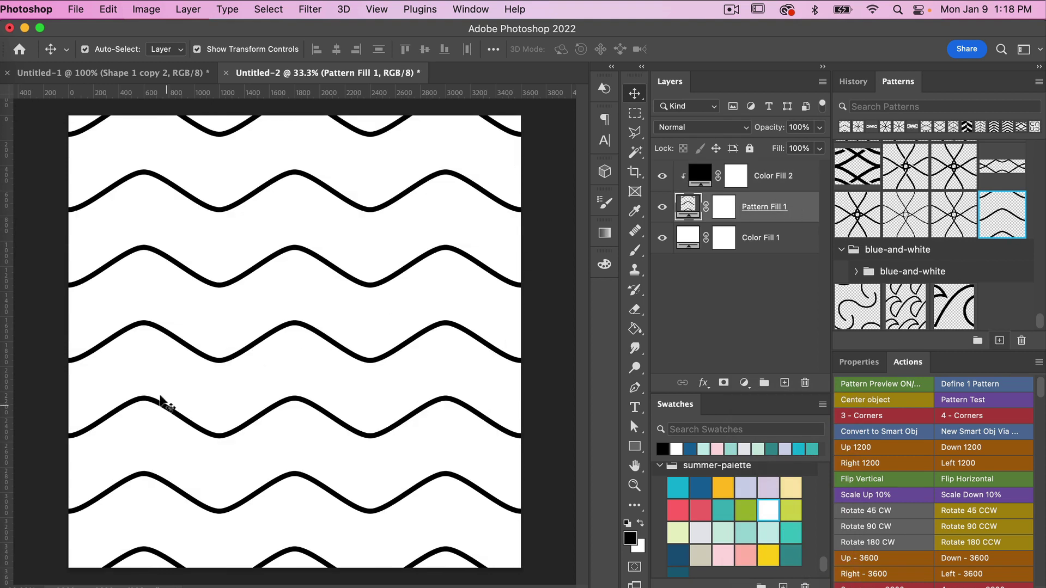
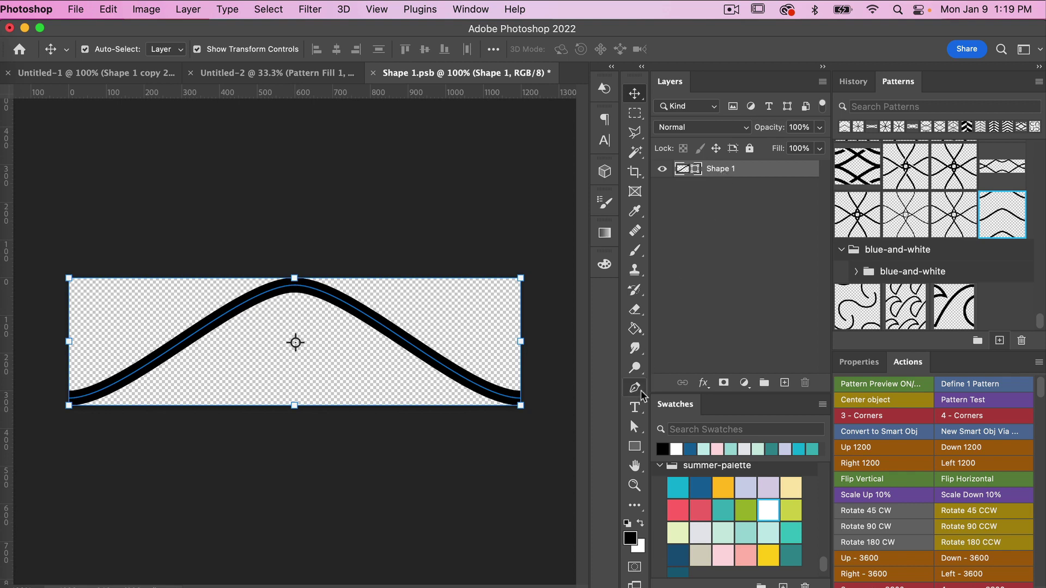
Set the stroke width of the wave inside its smart object to 100 px.
click(637, 447)
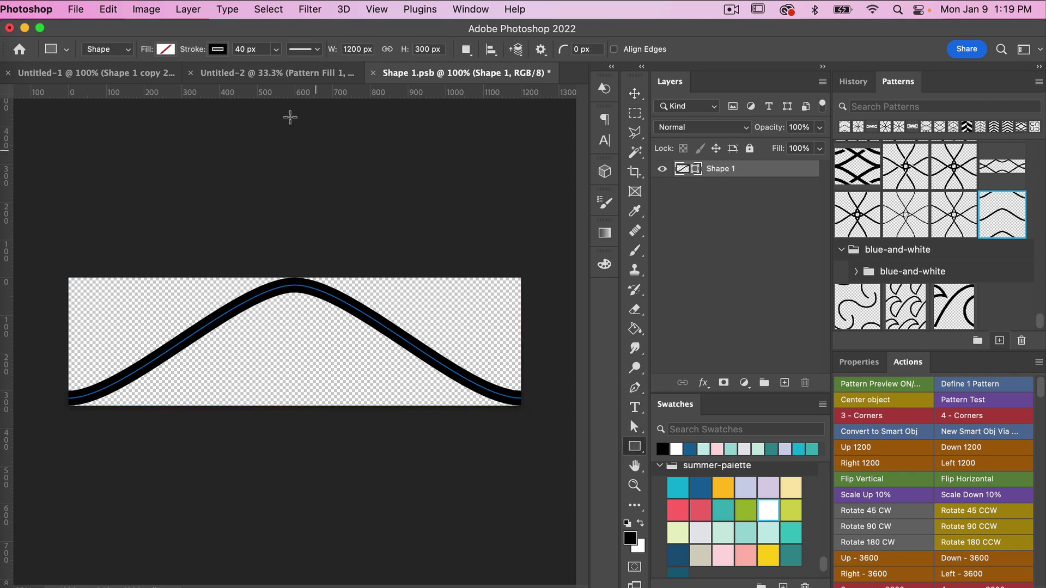
double_click(248, 49)
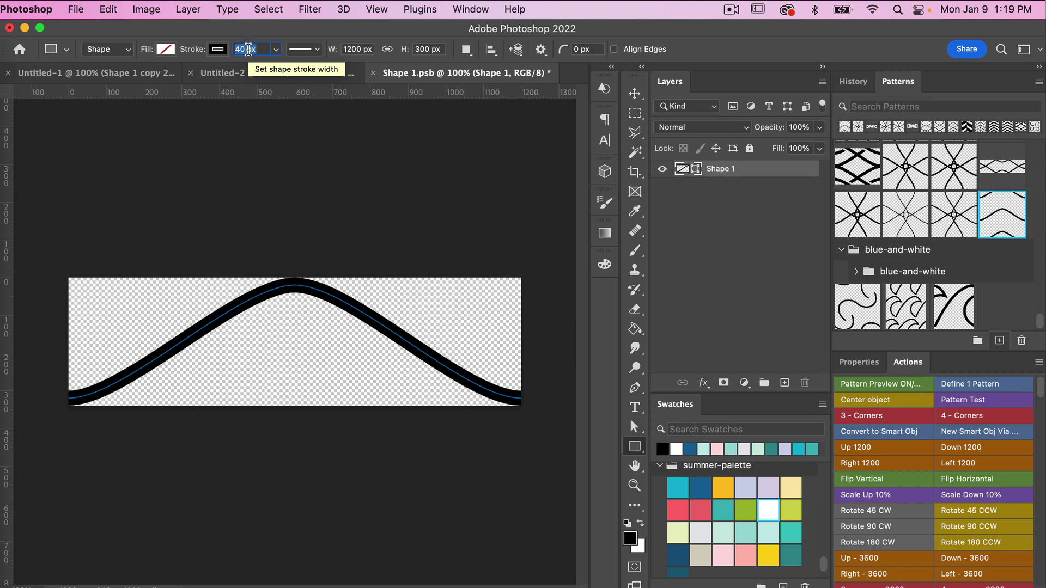
text(100)
key(Return)
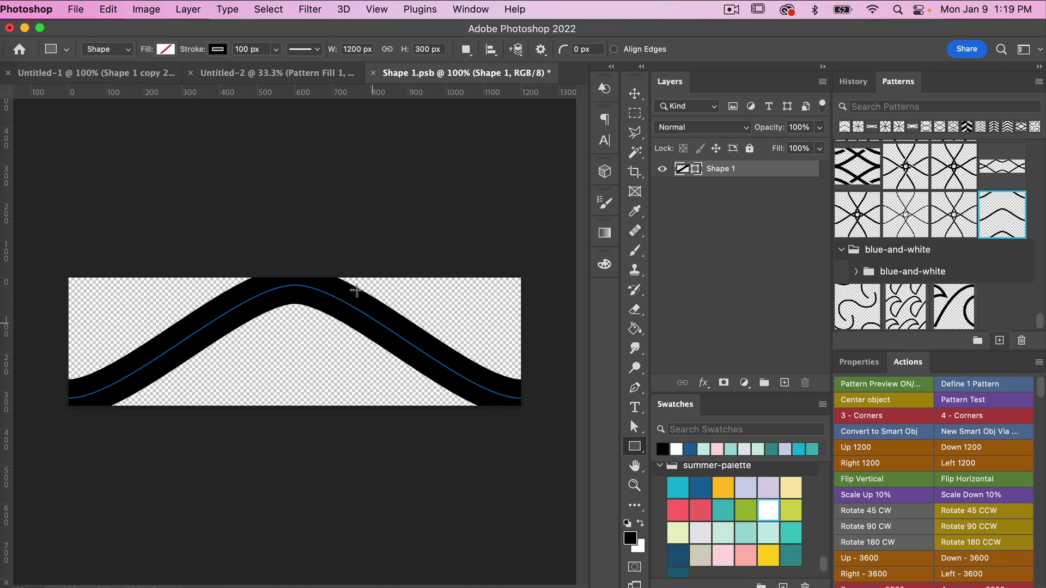
Set the smart object's canvas height to 600 px, then save and close the smart object.
click(144, 11)
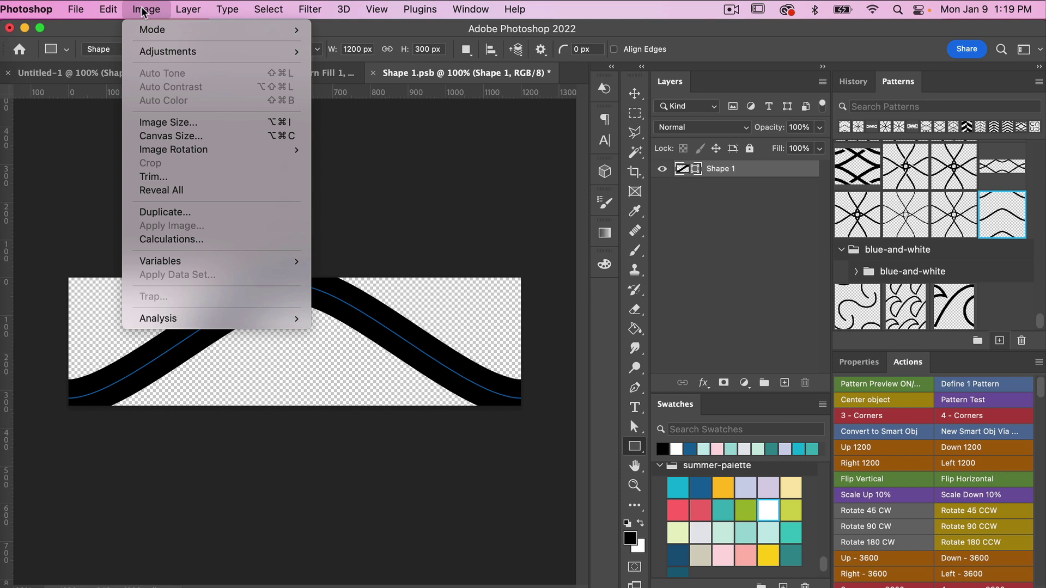
click(165, 135)
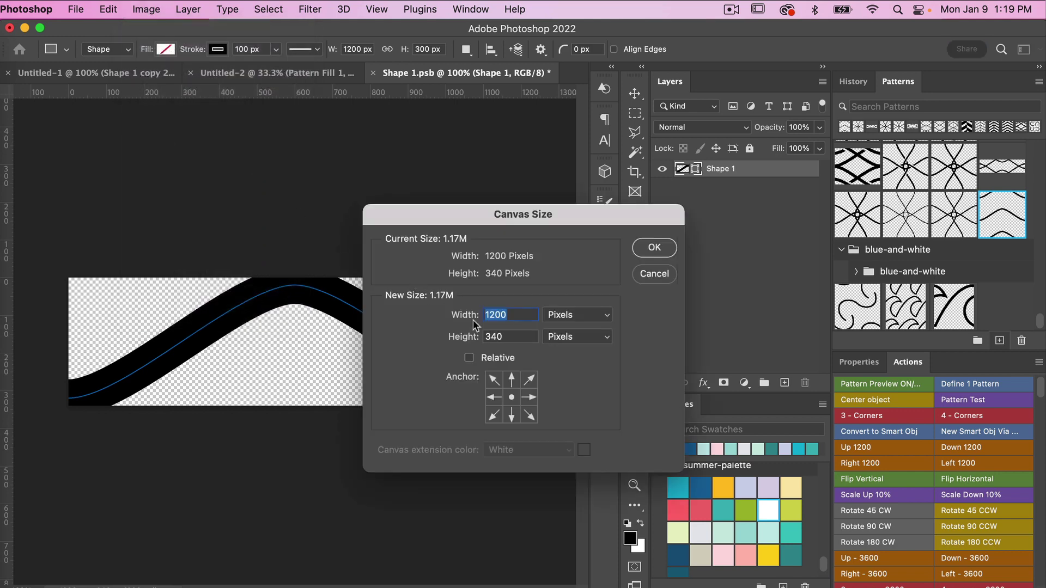
double_click(517, 337)
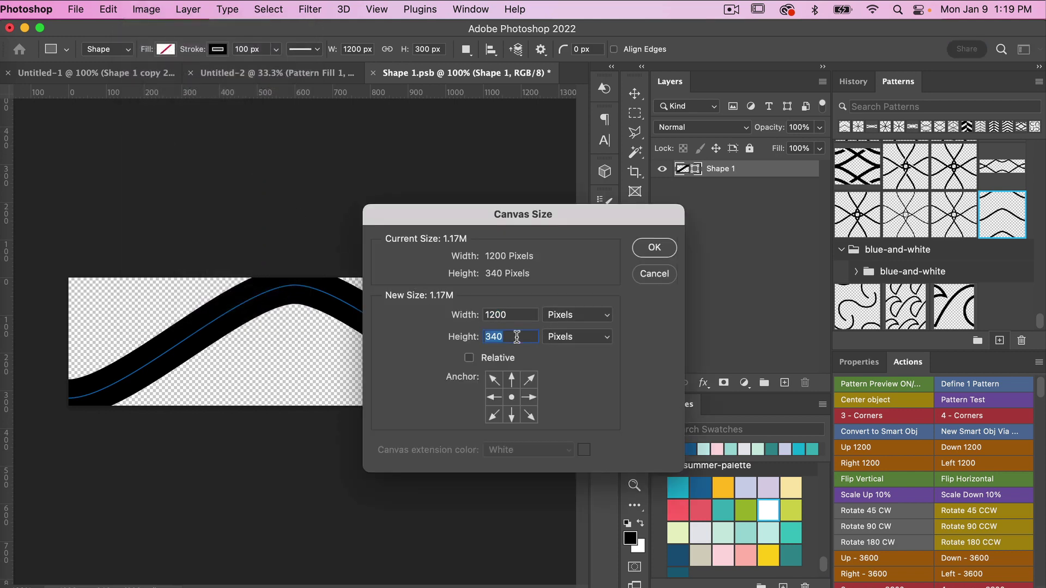
text(600)
click(653, 248)
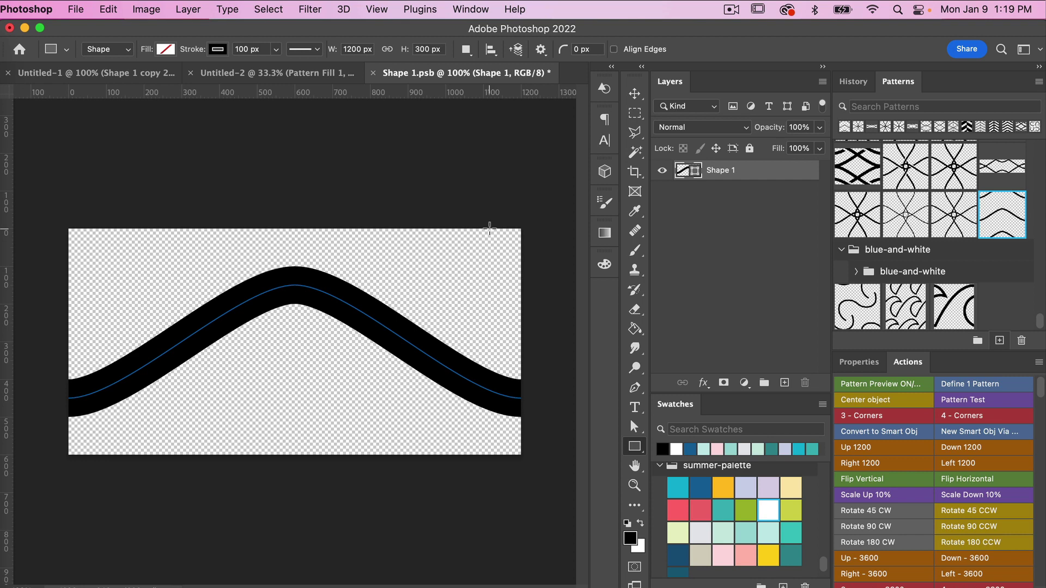
key(super+s)
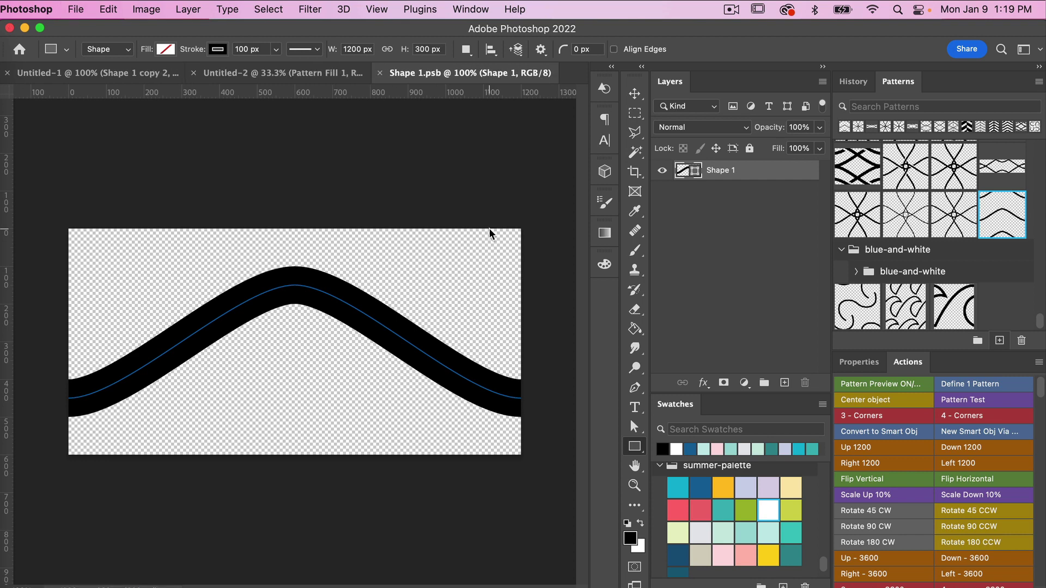
key(super+w)
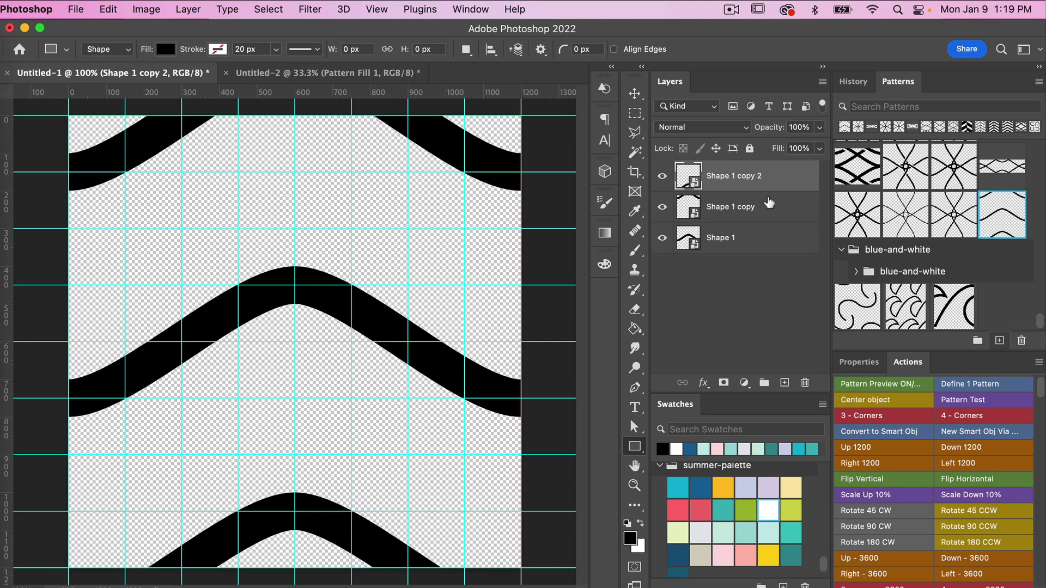
Save the thick waves as a new pattern with the suggested name and apply it to the test document's pattern fill.
click(999, 340)
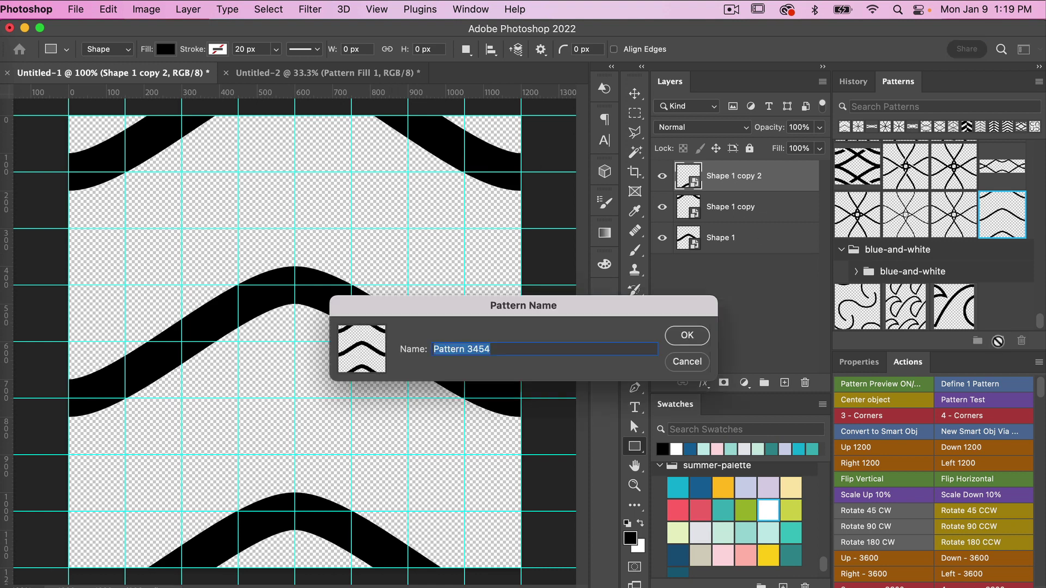
click(698, 337)
click(357, 82)
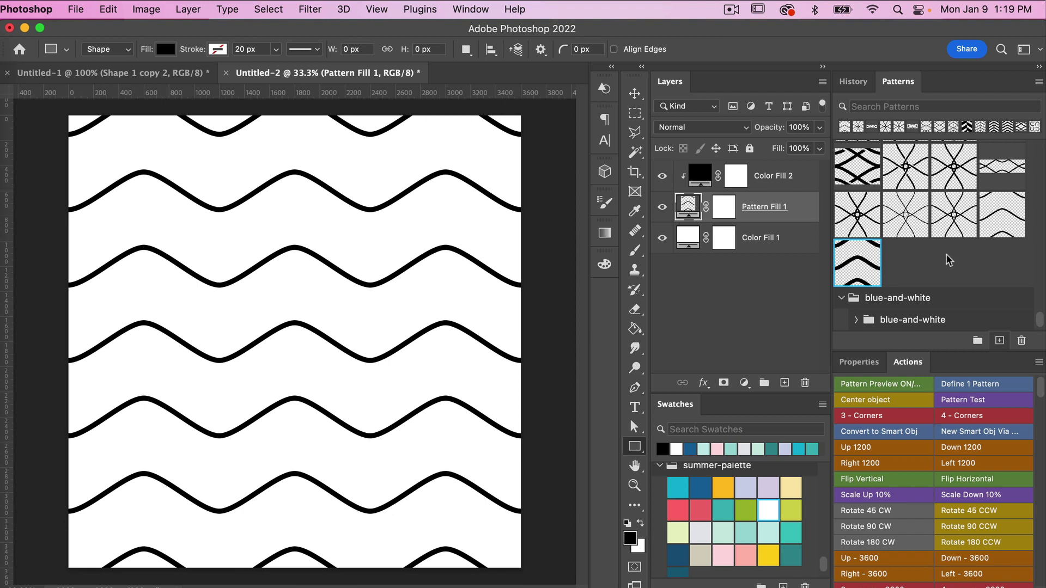
click(864, 269)
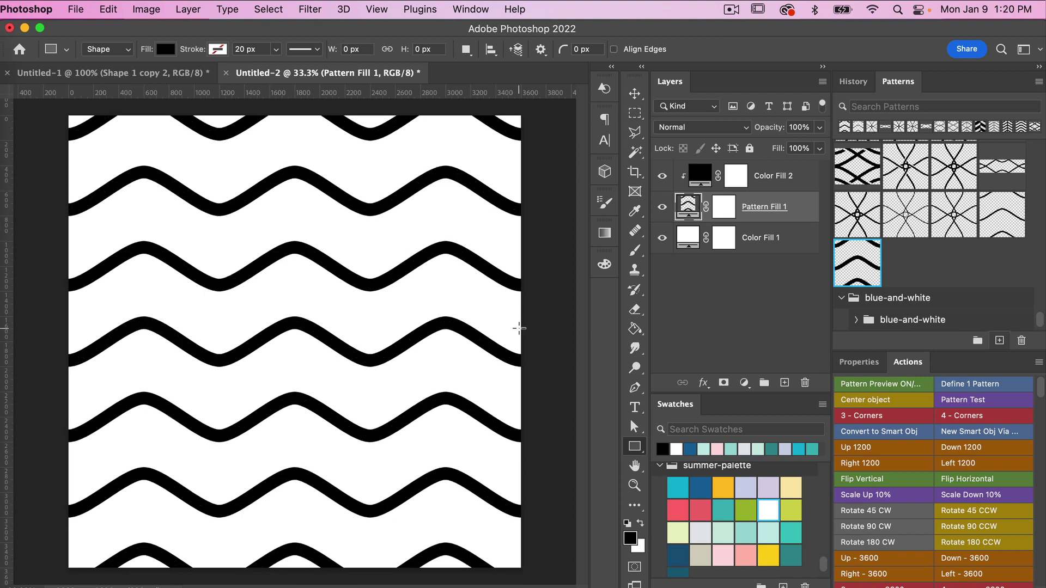
Reopen the wave smart object from Untitled-1, set its stroke width to 40 px and save it.
click(196, 72)
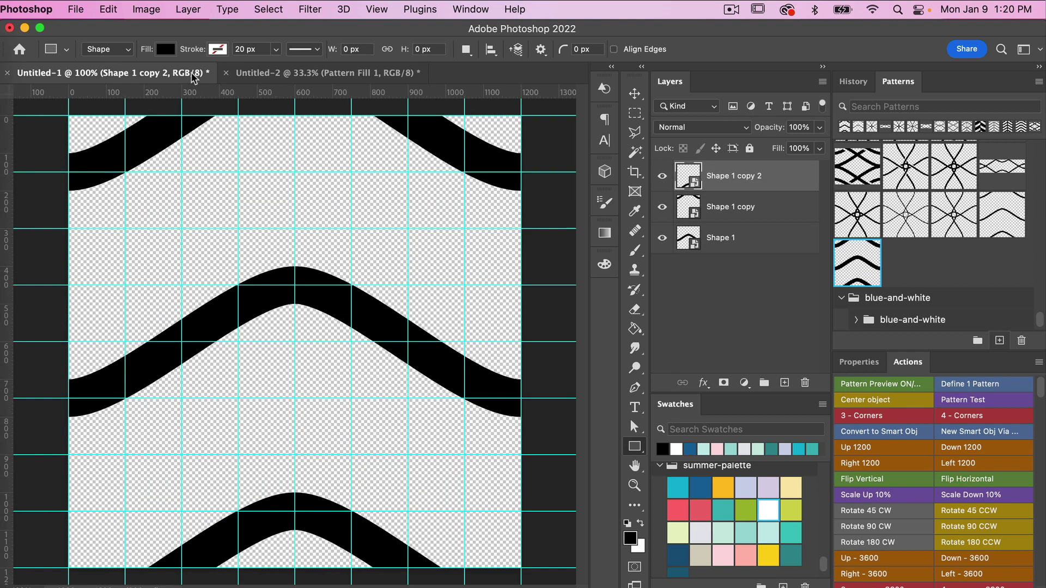
double_click(694, 183)
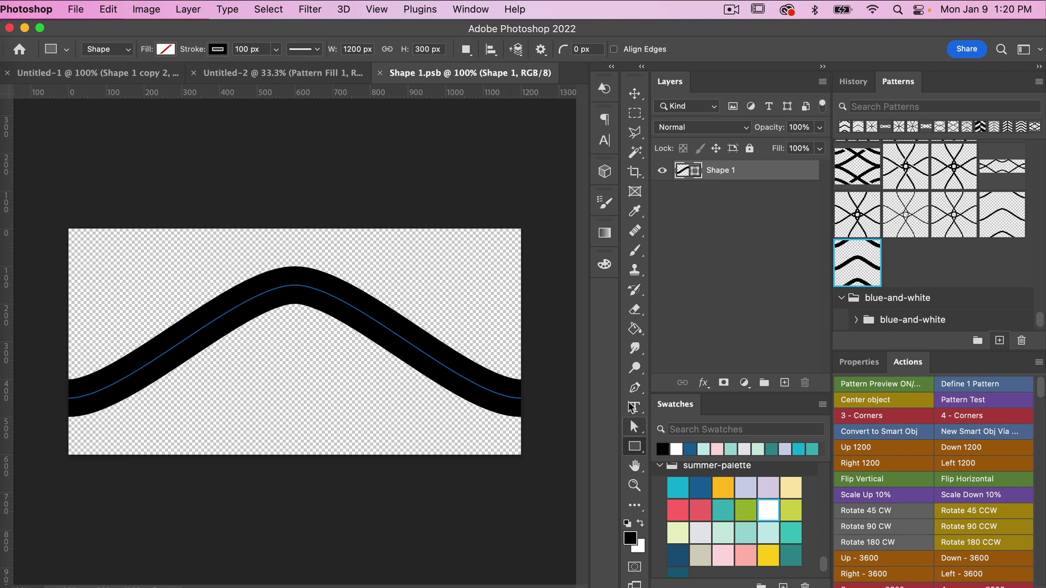
click(635, 388)
click(636, 447)
click(247, 49)
text(40)
key(Return)
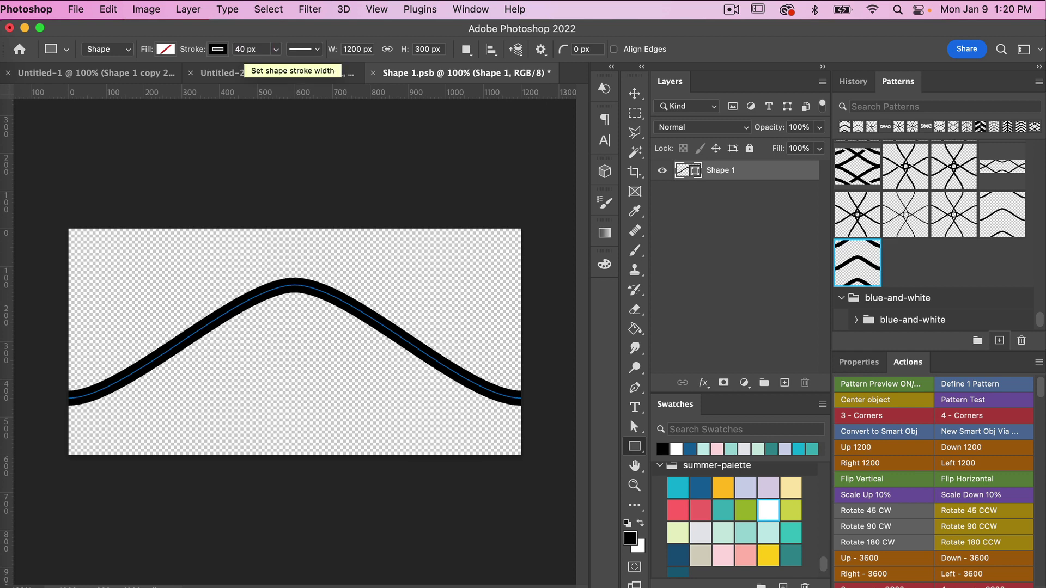
key(super+s)
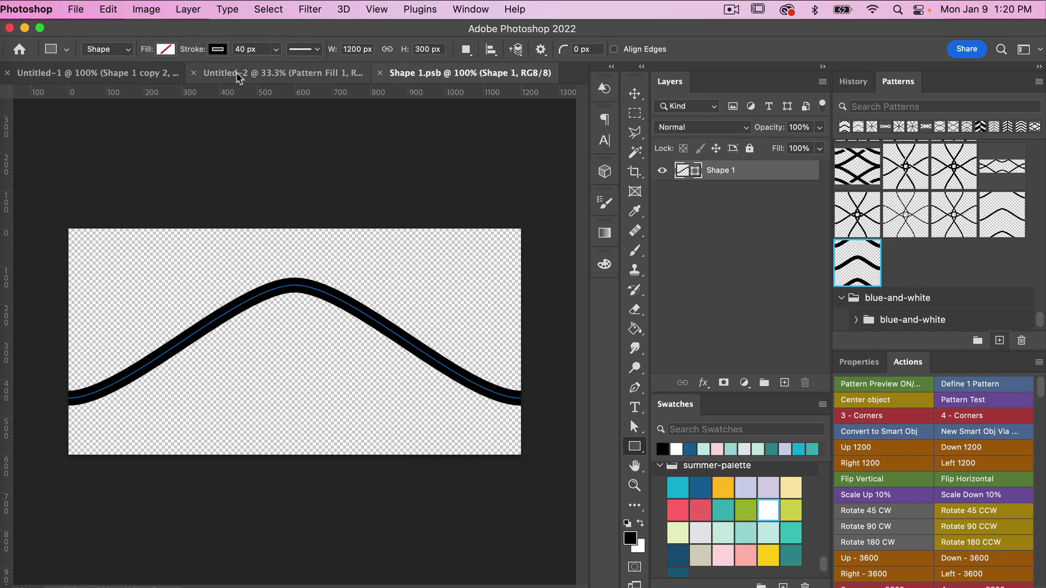
Duplicate the Shape 1 layer in Untitled-1, move the copy to the top of the layer stack and hide the other layers.
click(264, 72)
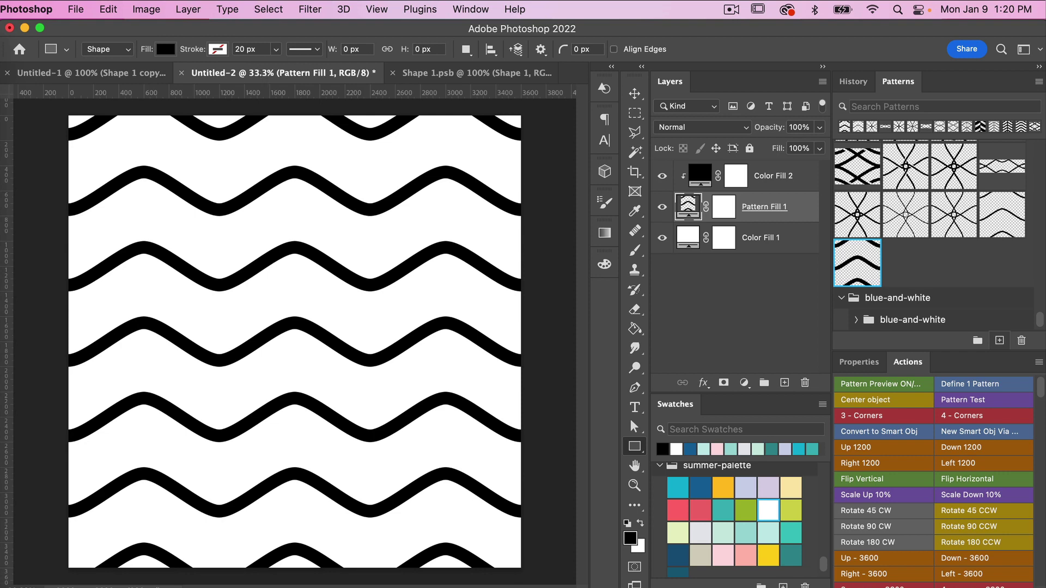
click(126, 74)
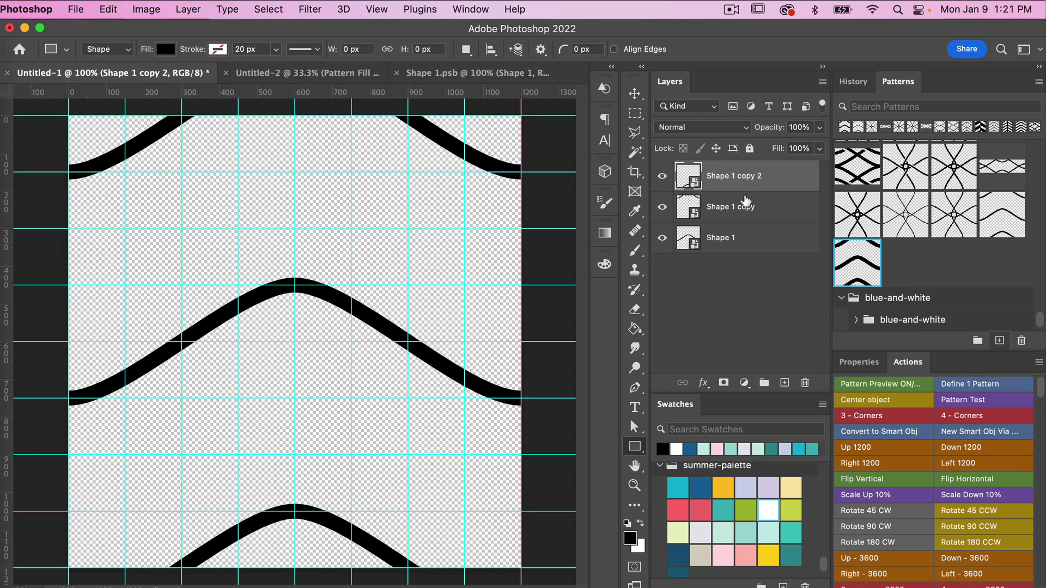
click(747, 239)
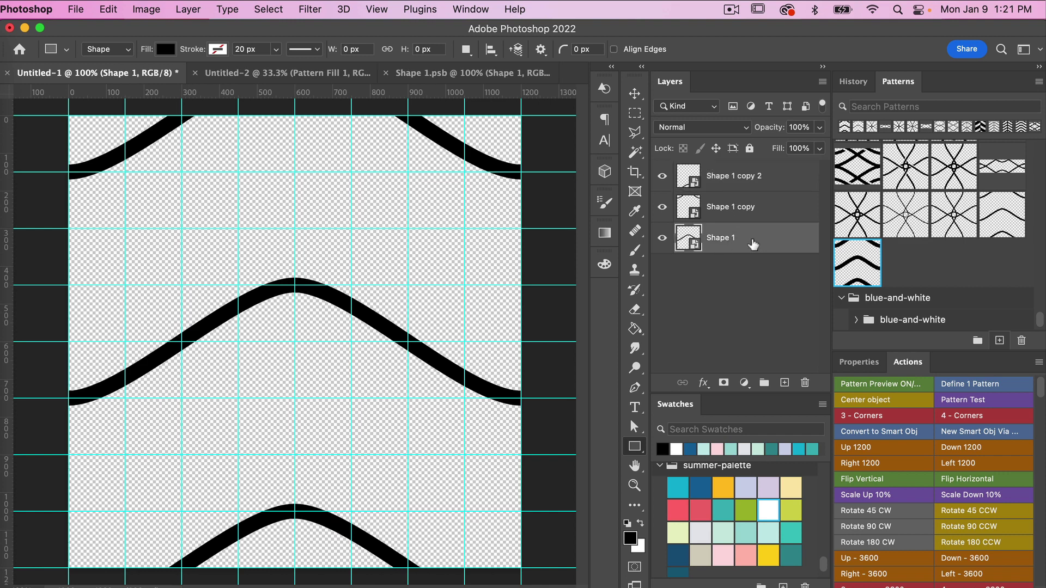
key(super+j)
drag(733, 236, 735, 165)
drag(663, 207, 662, 269)
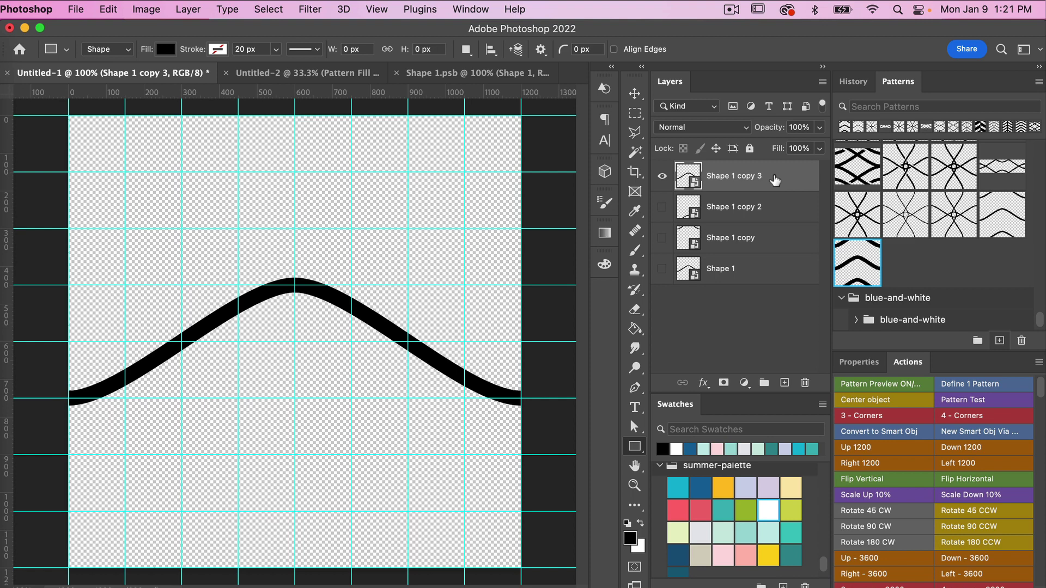
Duplicate the visible wave layer and flip the new copy vertically with the Flip Vertical action.
key(super+j)
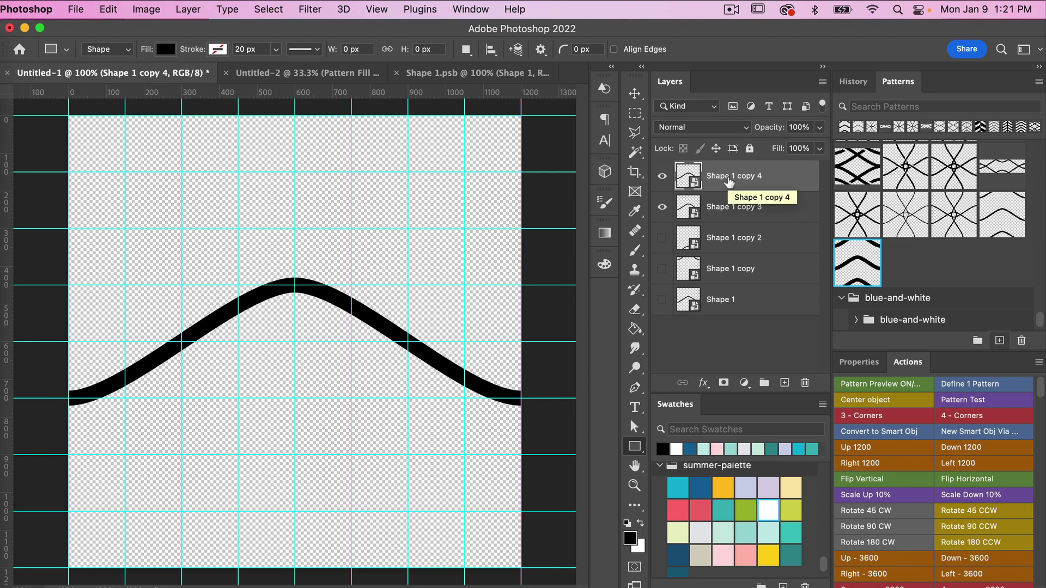
click(107, 9)
mouse_move(218, 343)
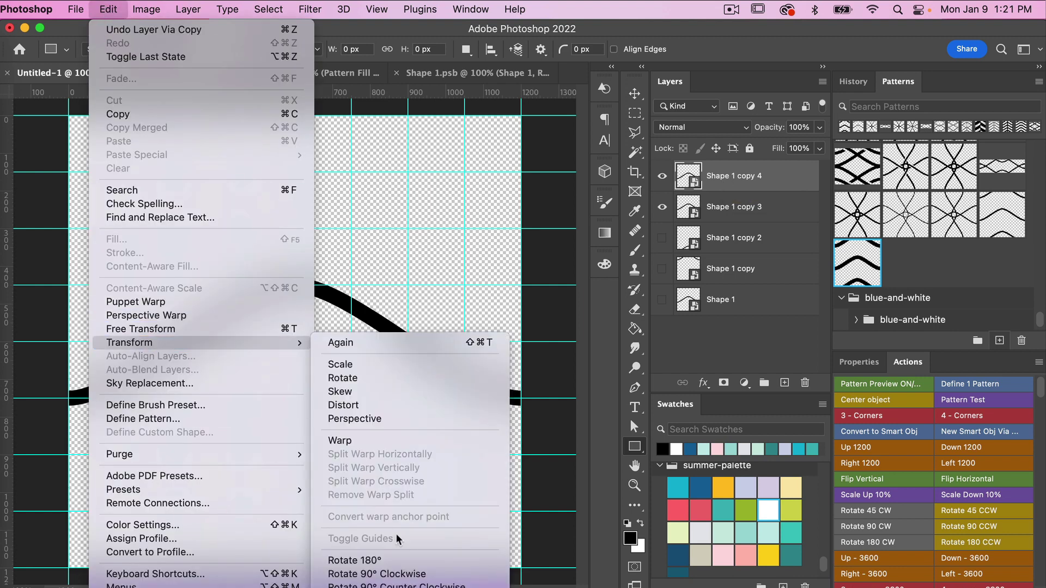
click(478, 253)
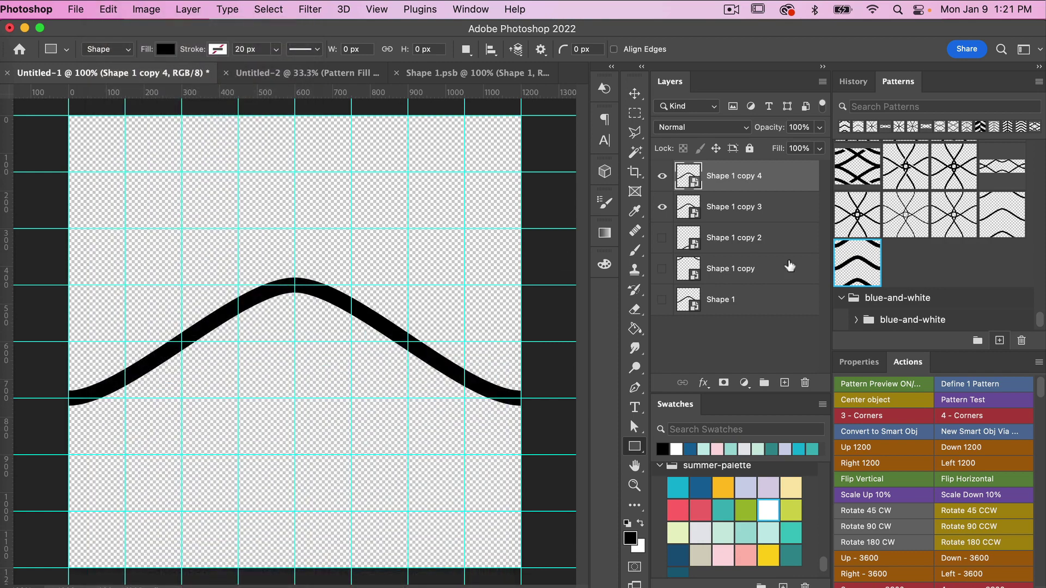
click(879, 477)
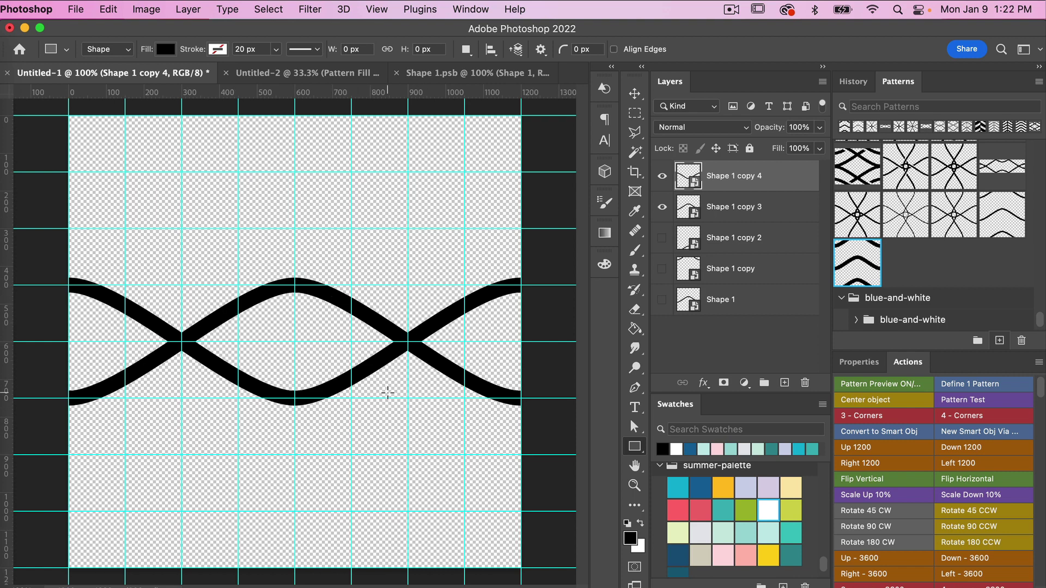
Save the full-width band between the guides on the crossed waves' centre lines as a new pattern and apply it to Untitled-2's pattern fill.
click(634, 113)
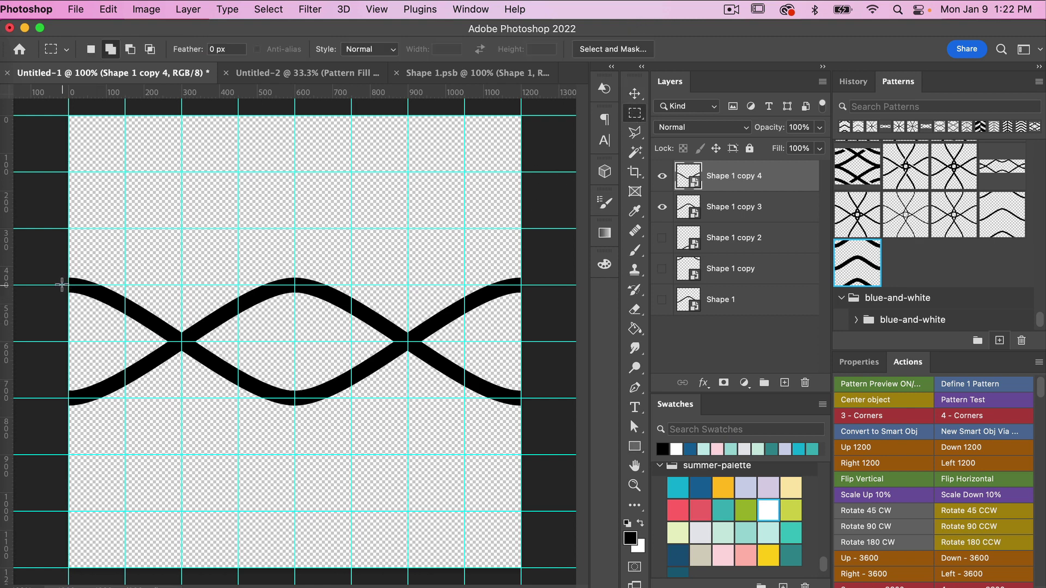
drag(62, 284, 531, 401)
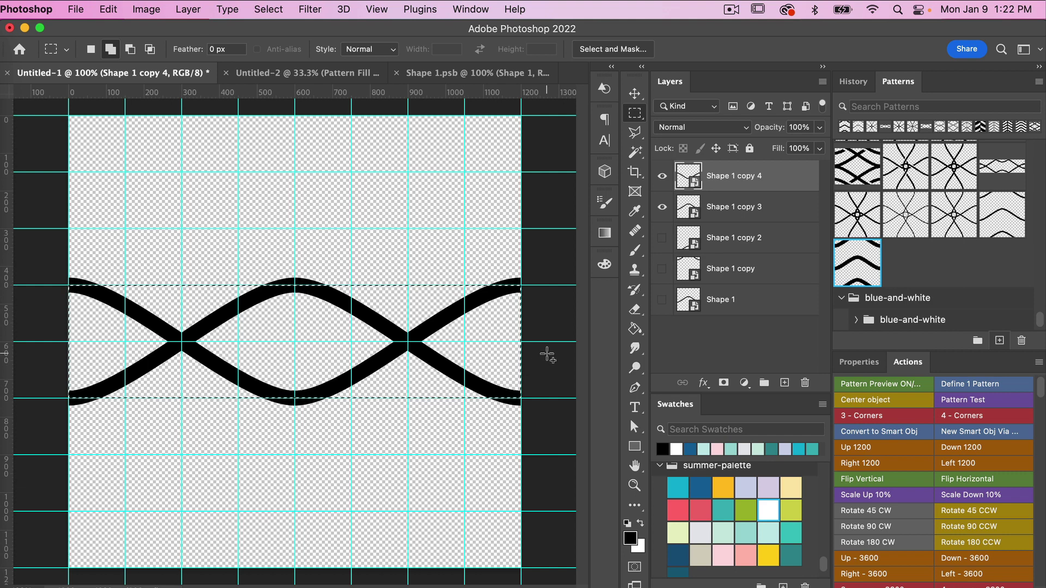
click(999, 341)
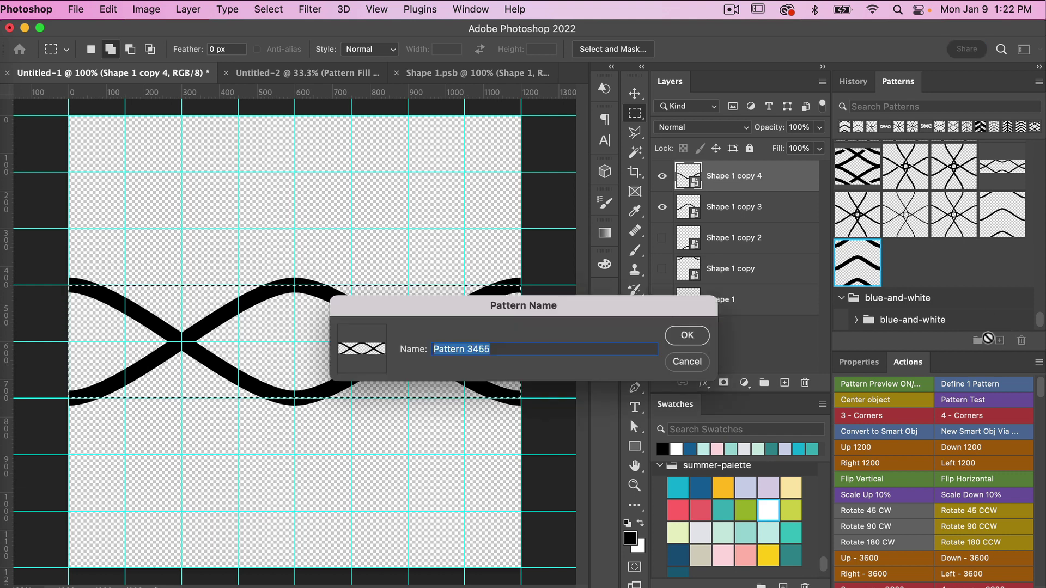
click(687, 334)
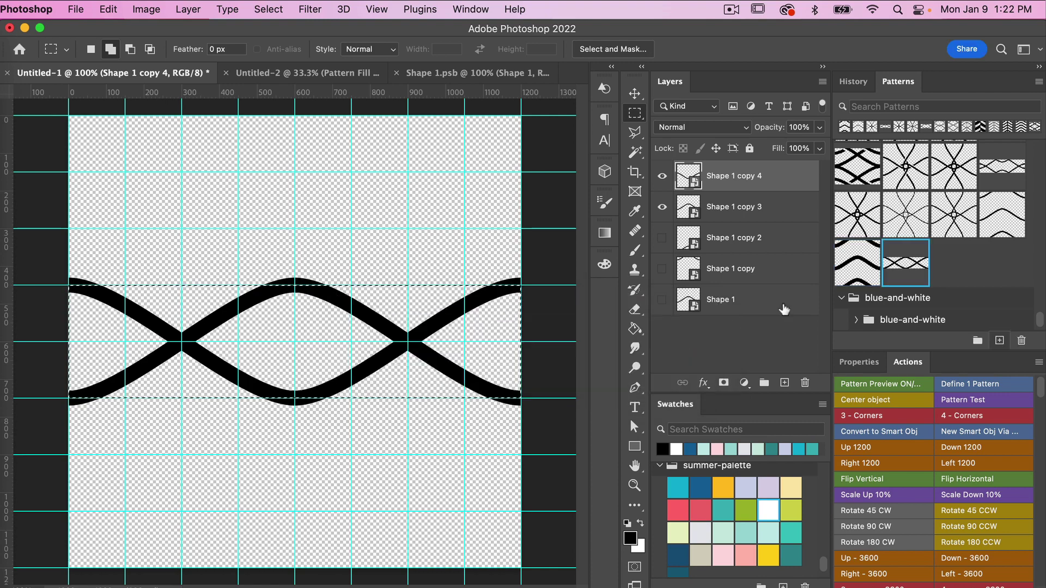
click(307, 73)
click(903, 279)
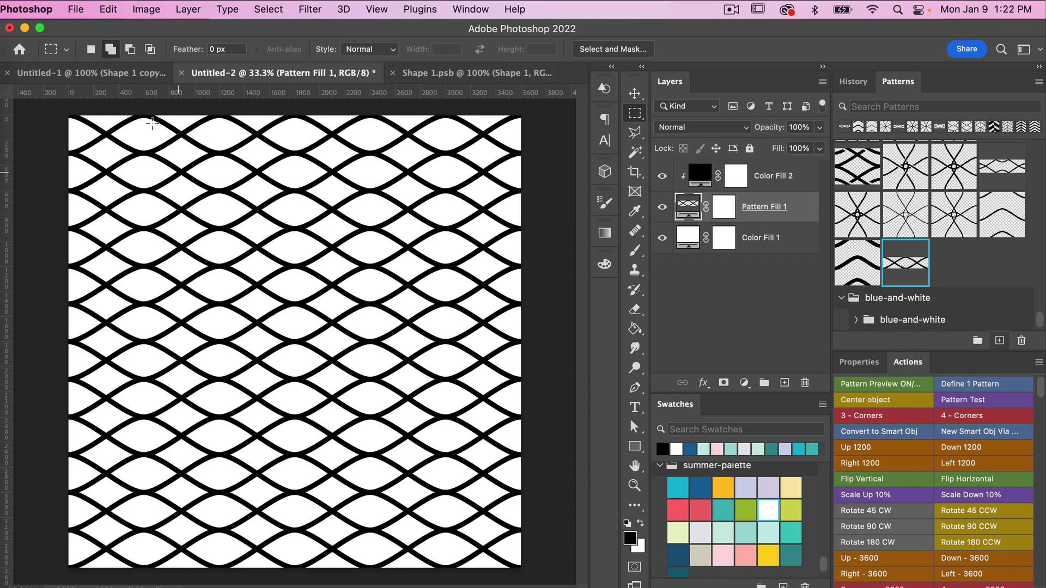
In Untitled-1, clear the old selection, load Shape 1 copy 3's wave outline as a selection and expand it by 20 pixels.
click(139, 79)
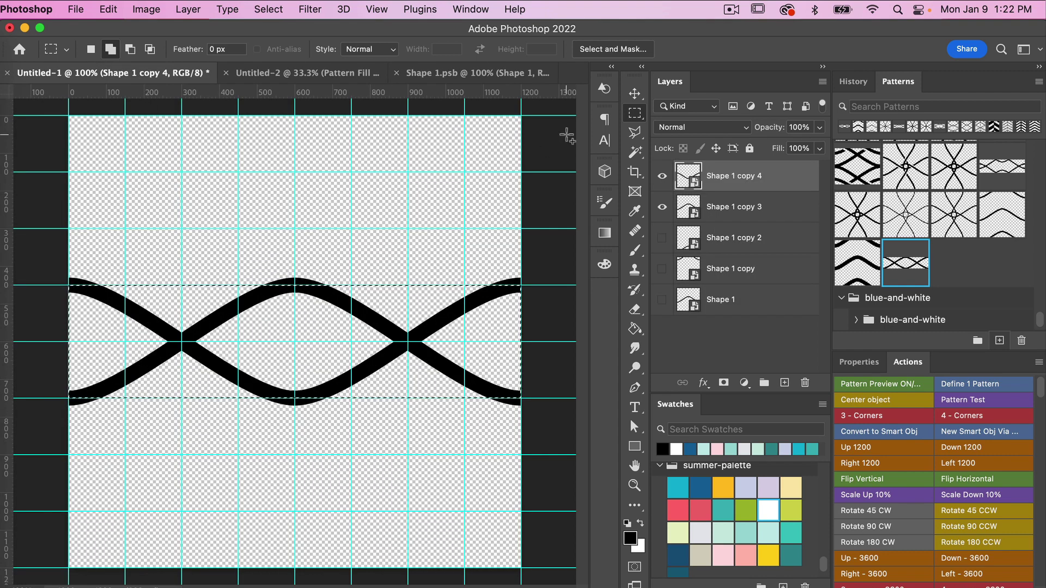
key(super+d)
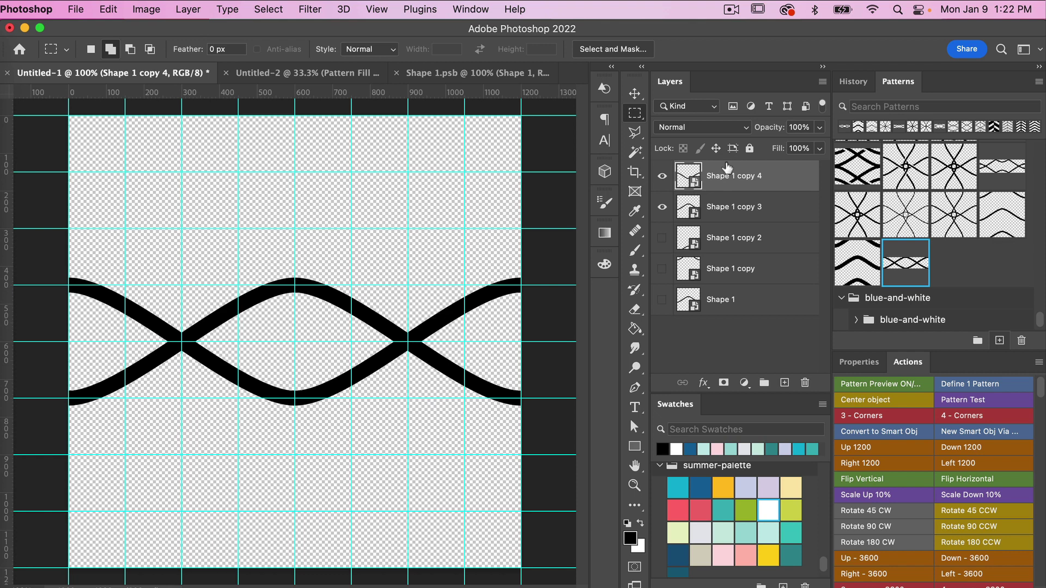
click(689, 210)
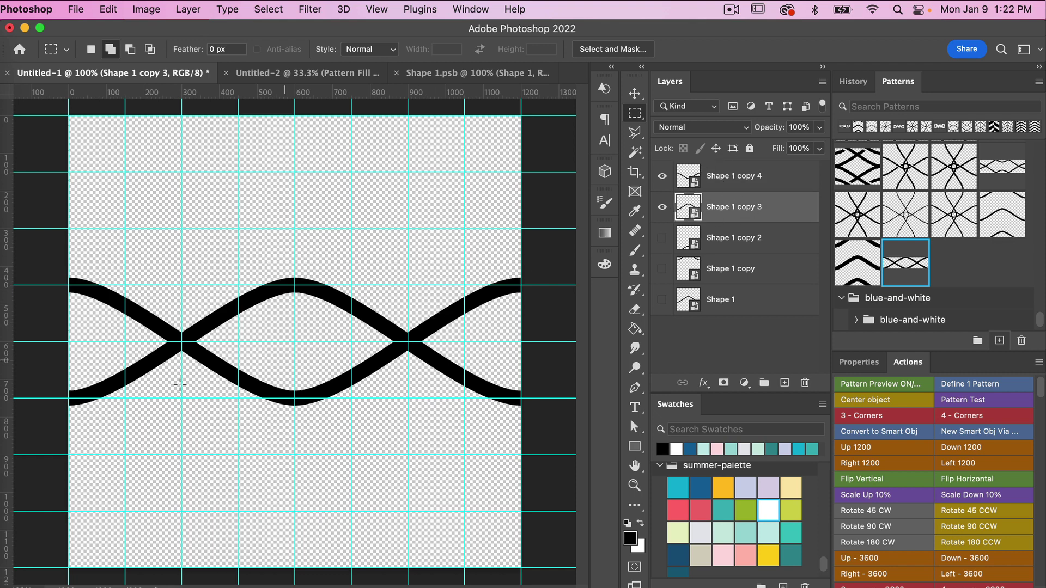
click(636, 94)
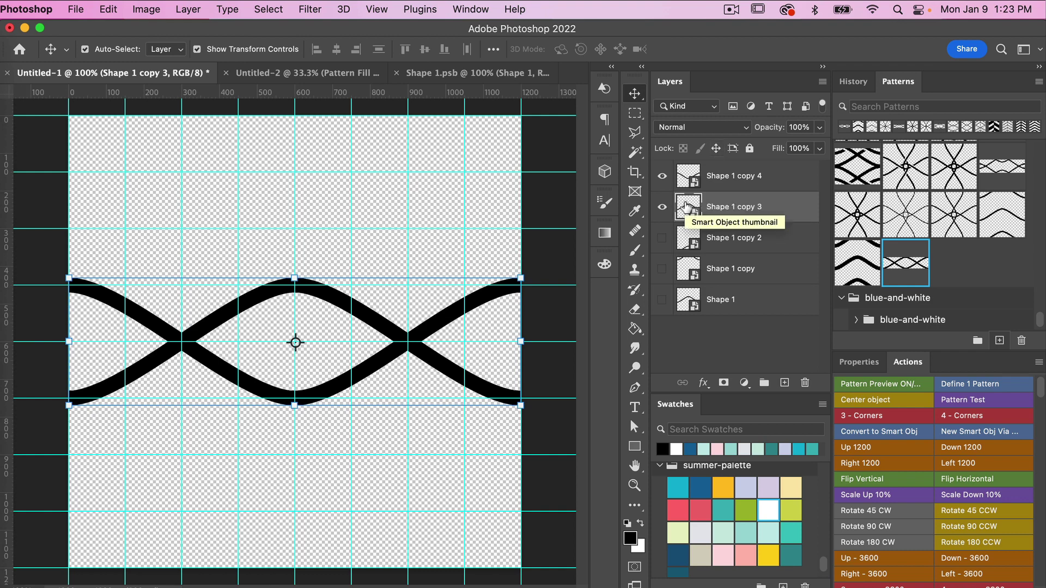
drag(687, 207, 363, 337)
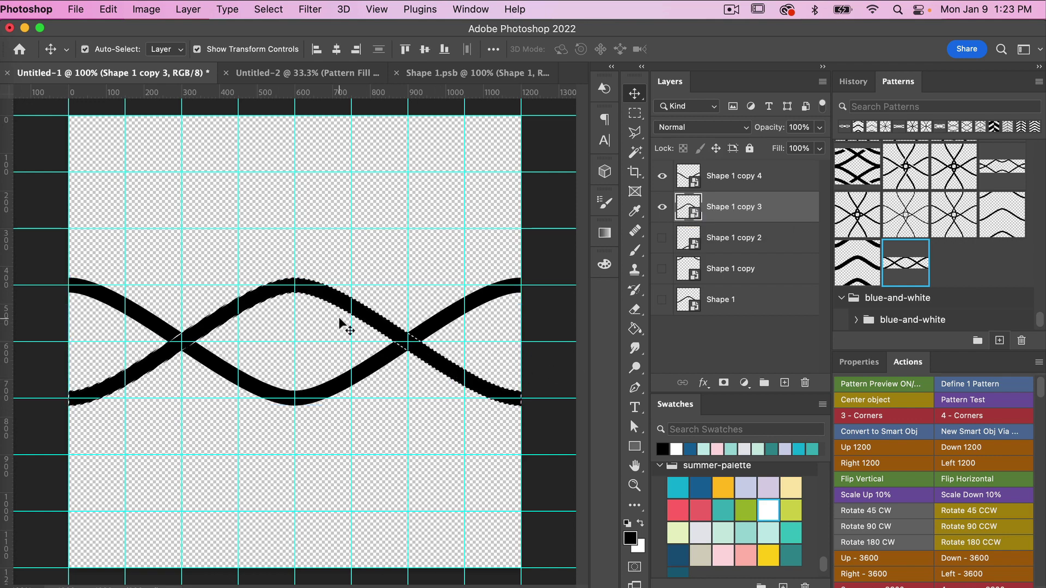
click(269, 9)
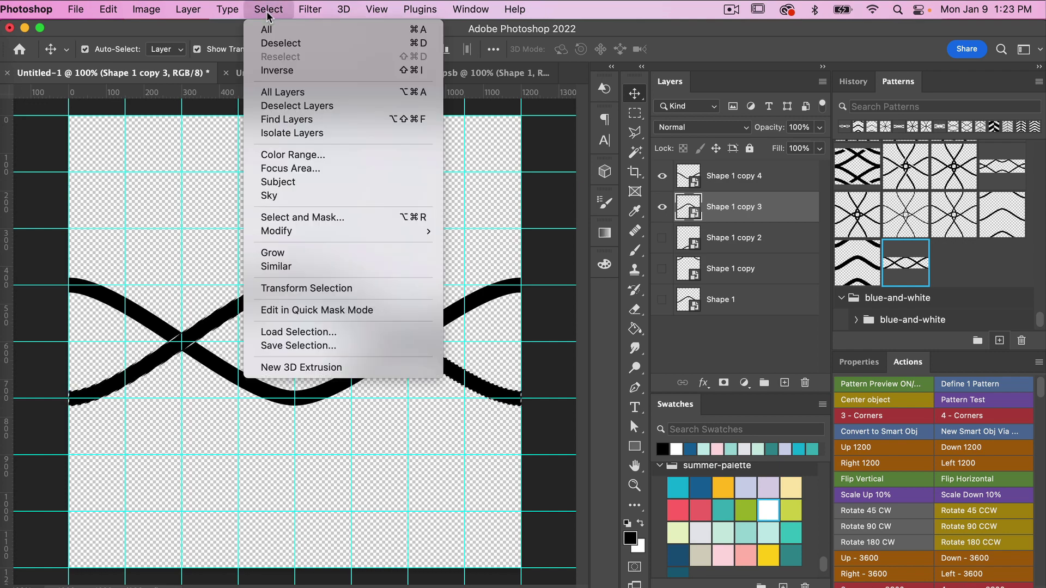
mouse_move(425, 231)
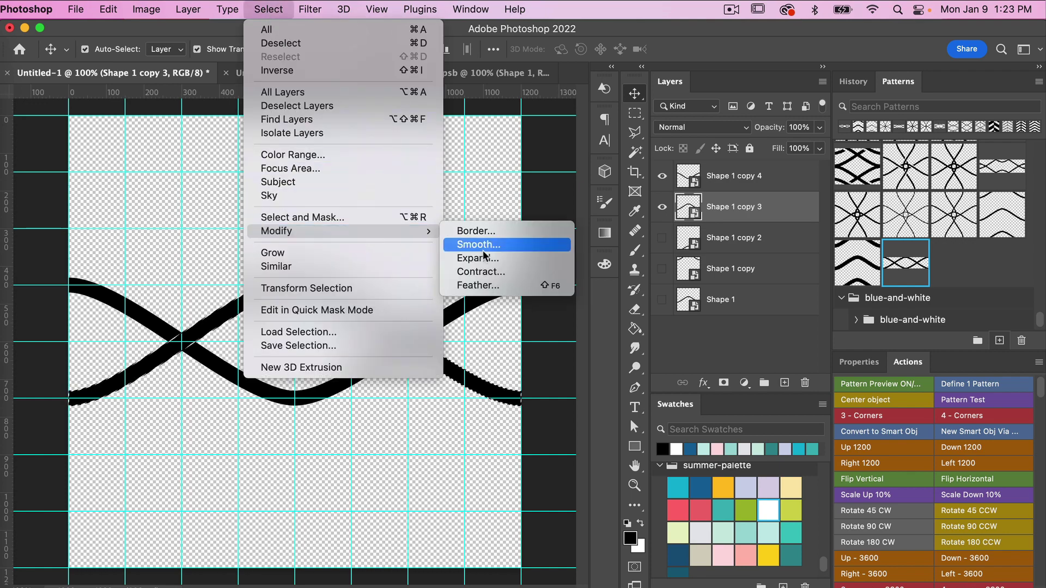
click(490, 260)
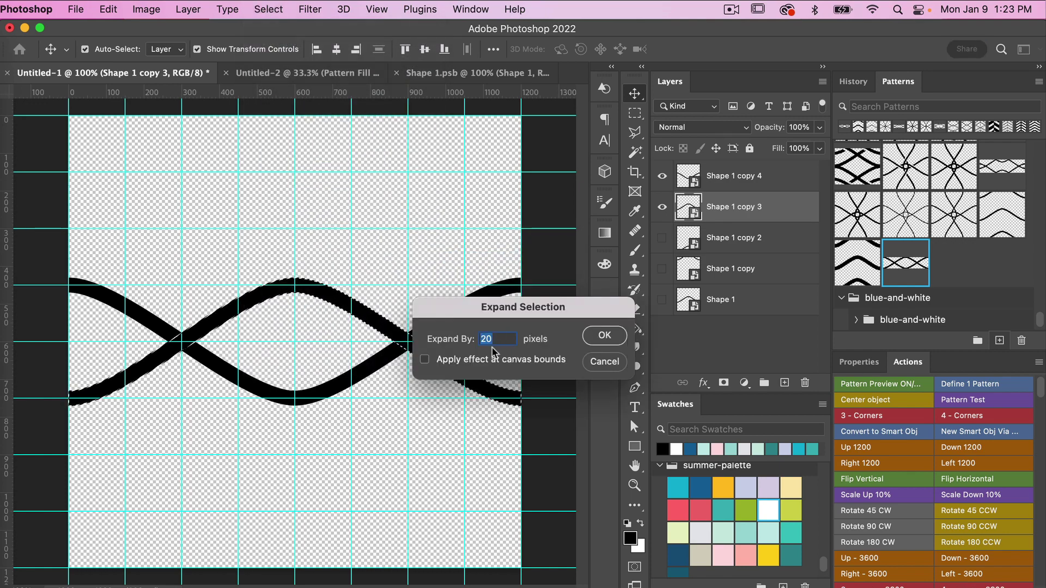
click(606, 337)
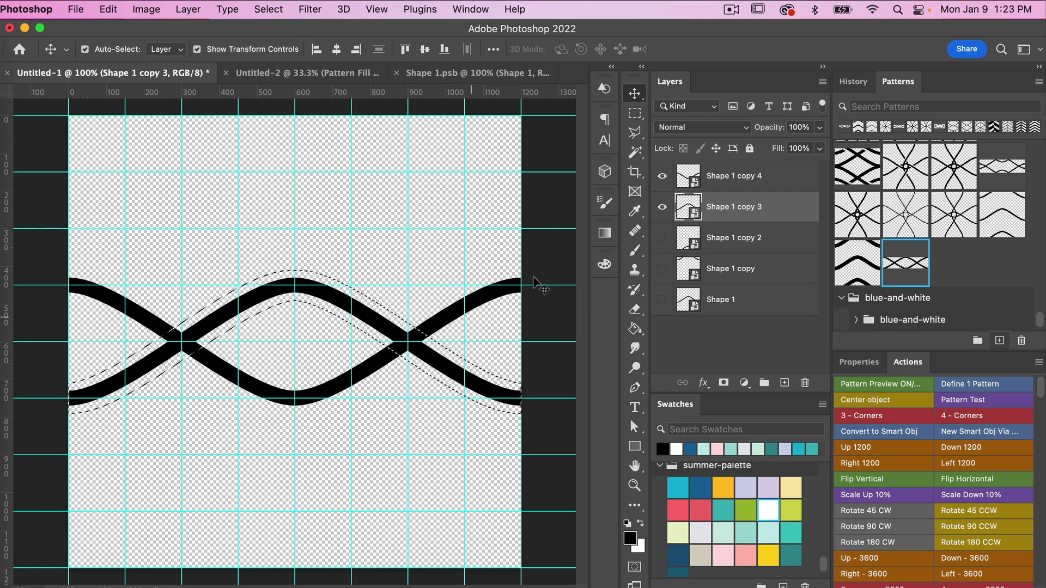
Invert the expanded selection and add it as a layer mask on Shape 1 copy 4.
click(735, 177)
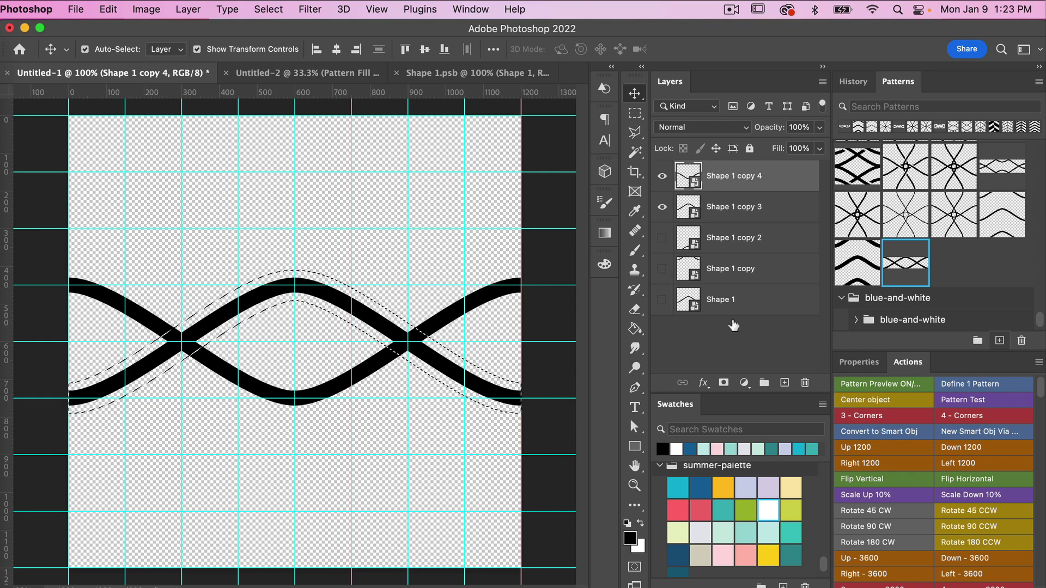
click(724, 384)
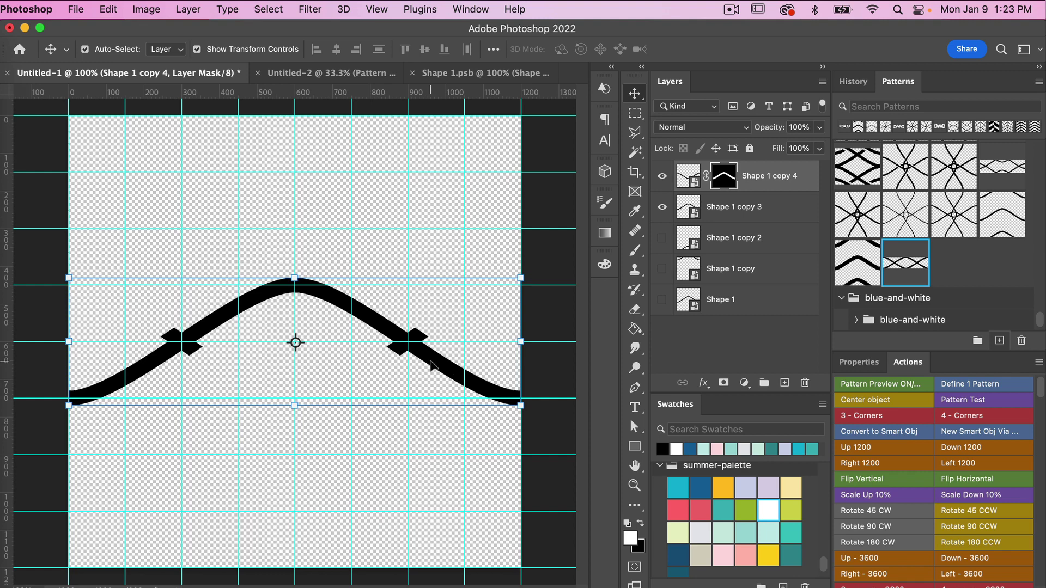
key(super+z)
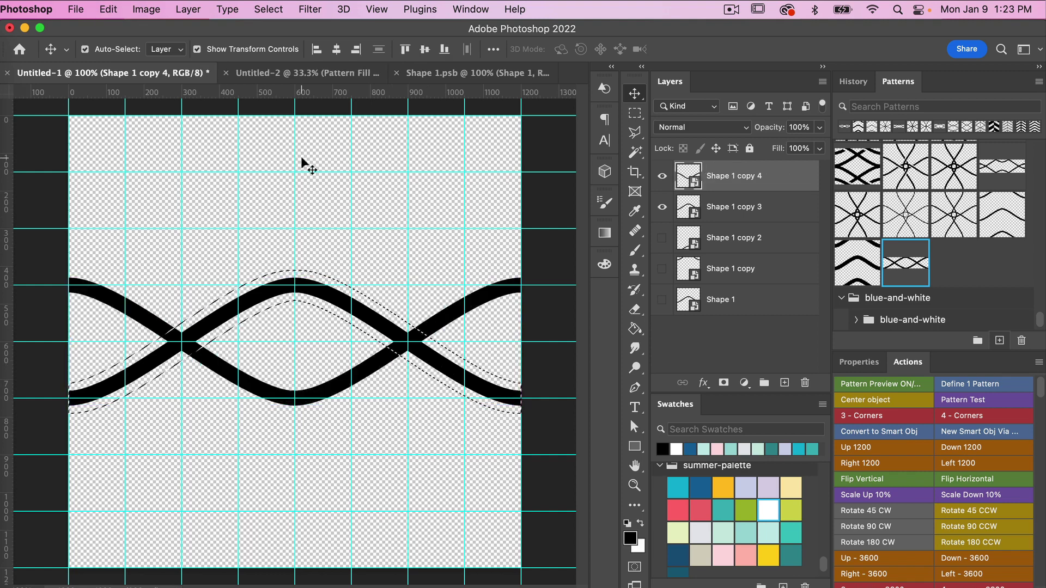
click(269, 10)
click(276, 71)
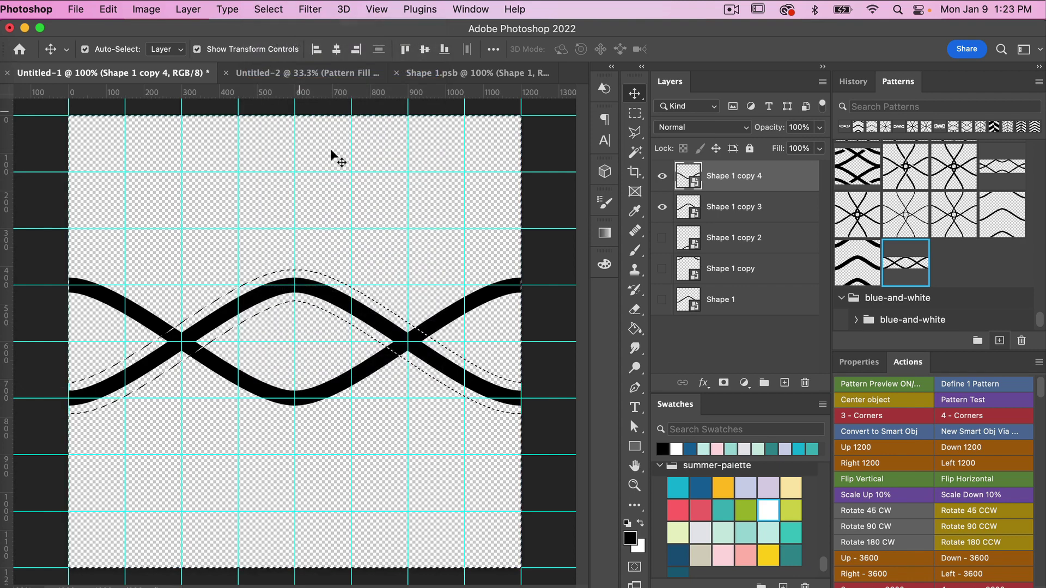
click(724, 384)
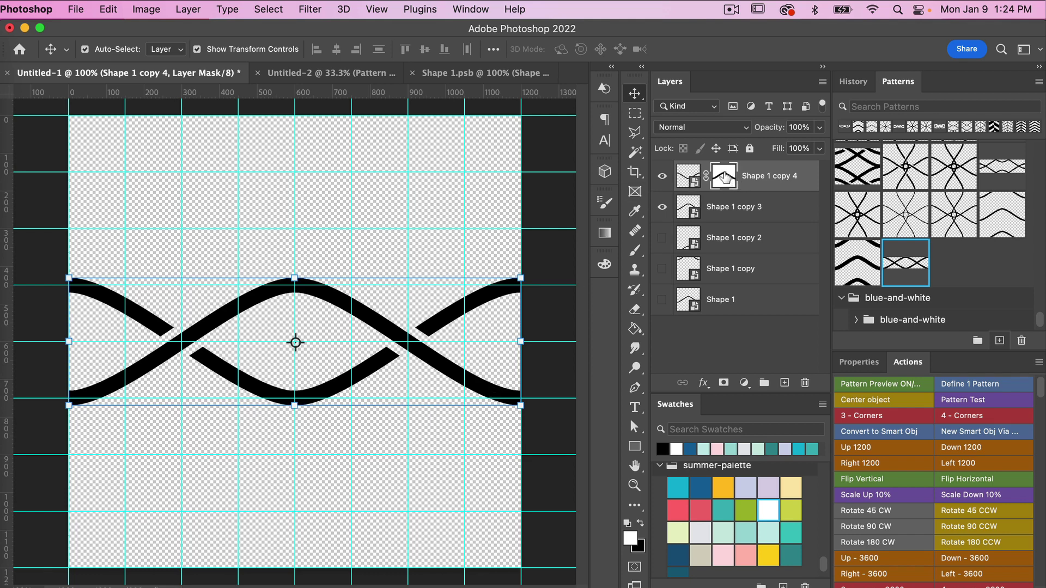
Paint white with the 30 px brush on Shape 1 copy 4's mask to restore its line at the right-hand crossing.
click(636, 250)
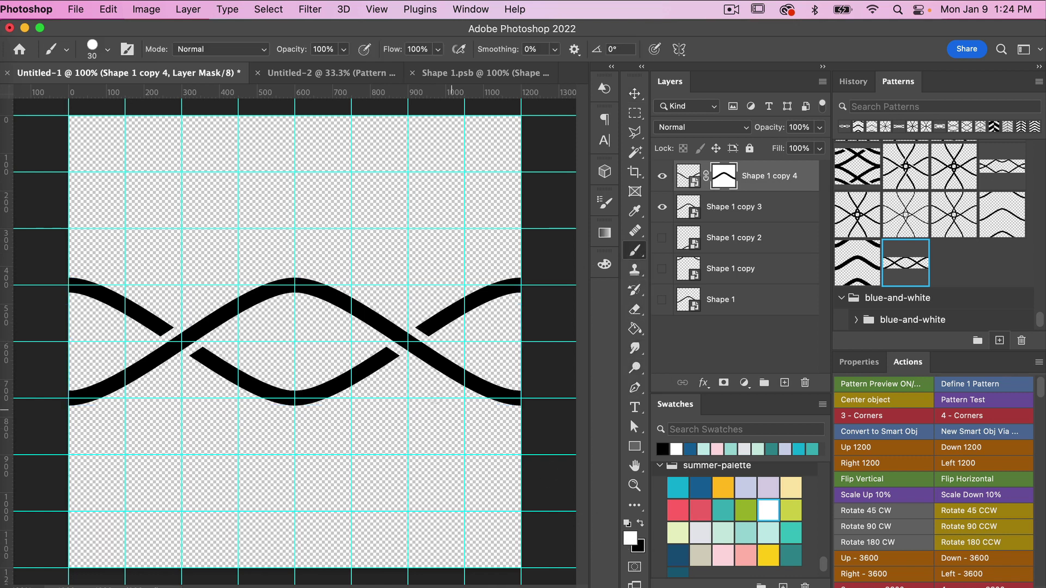
mouse_move(423, 333)
mouse_down()
mouse_move(409, 346)
mouse_move(414, 330)
mouse_up()
click(641, 524)
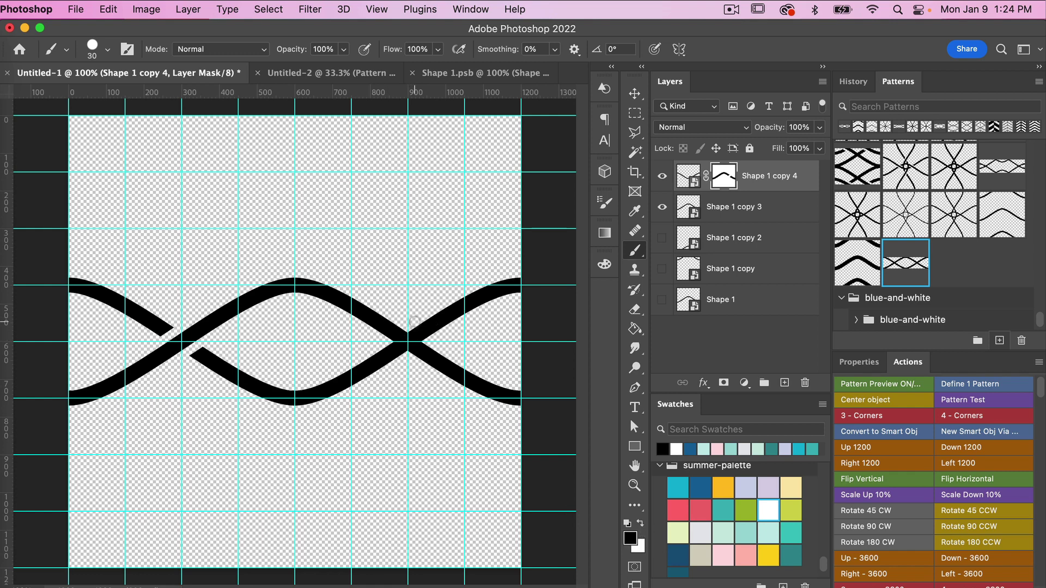
drag(413, 323, 462, 309)
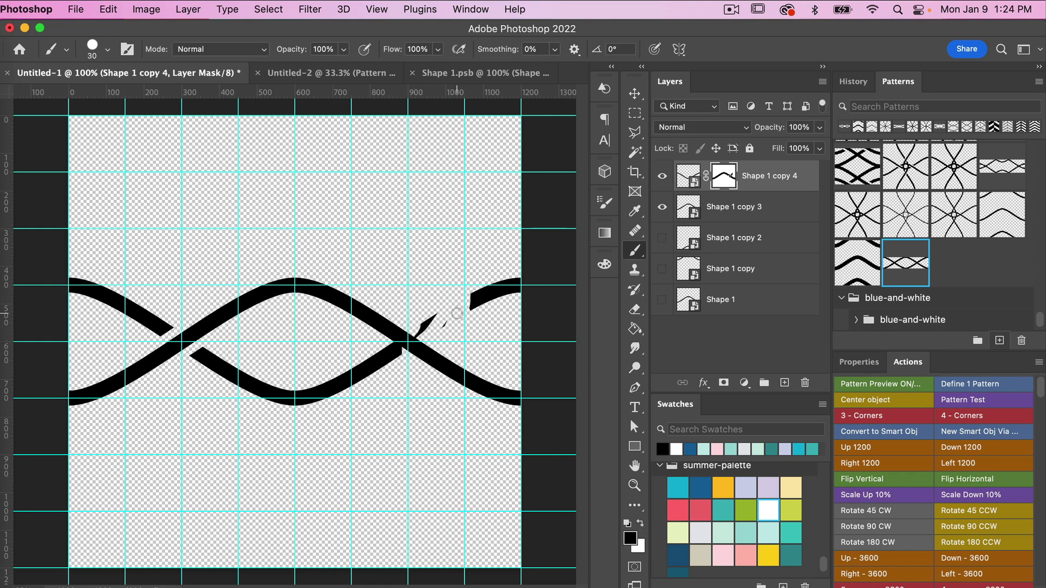
key(super+z)
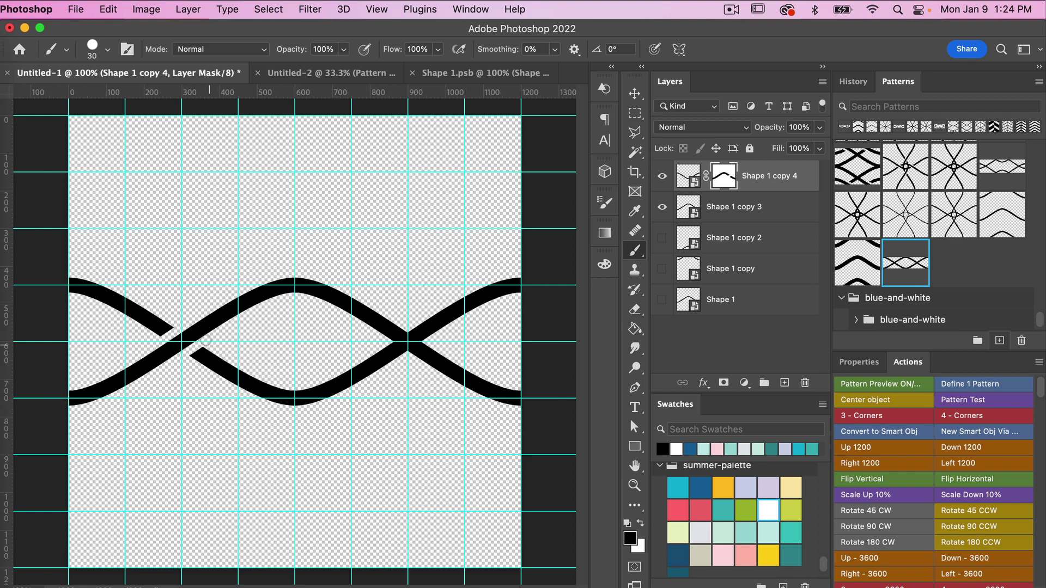
drag(389, 332, 401, 333)
Load Shape 1 copy 4's wave outline as a selection and expand it by 20 pixels.
super+click(686, 177)
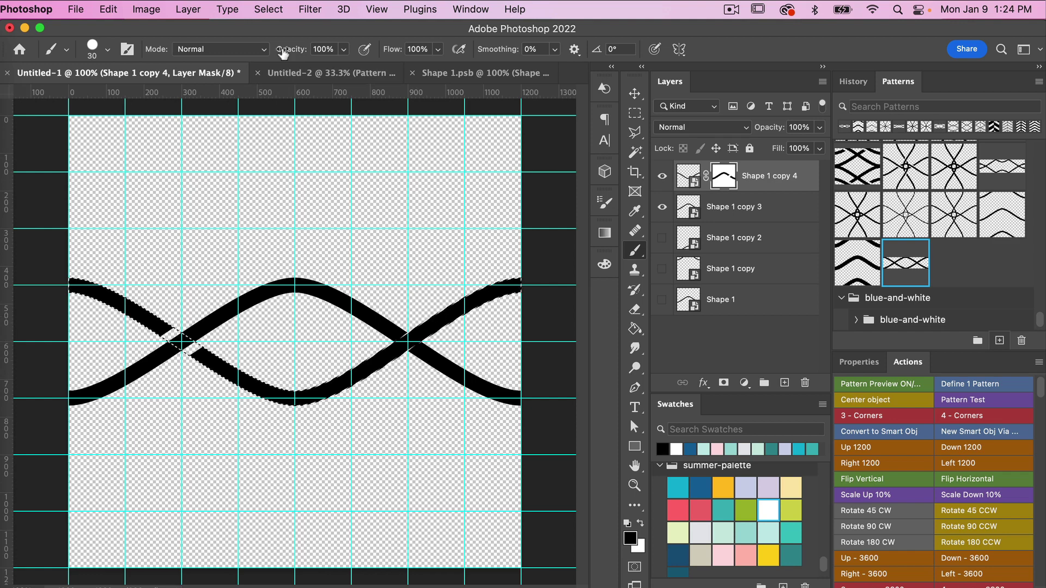
click(268, 10)
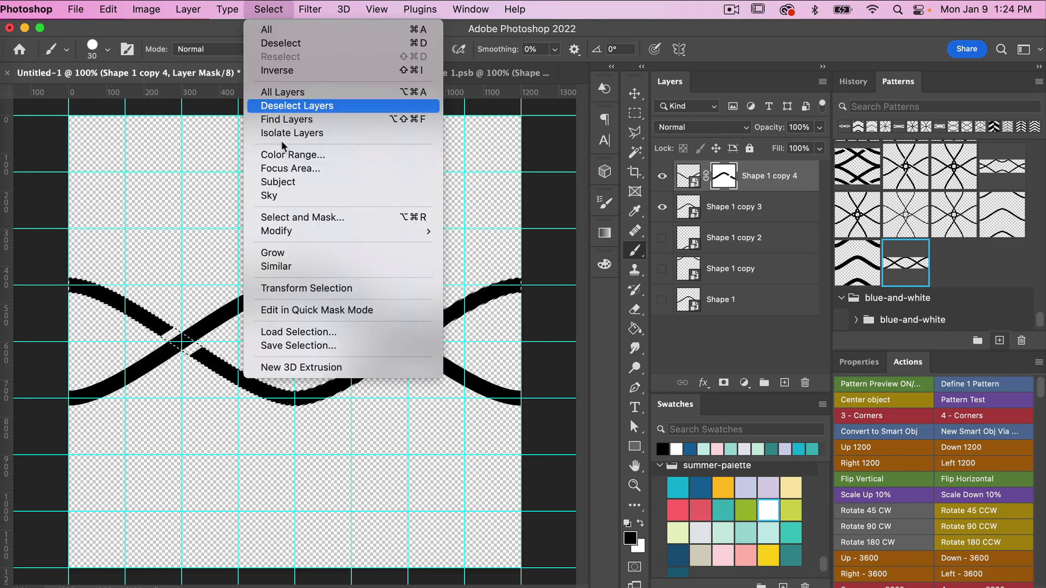
mouse_move(291, 232)
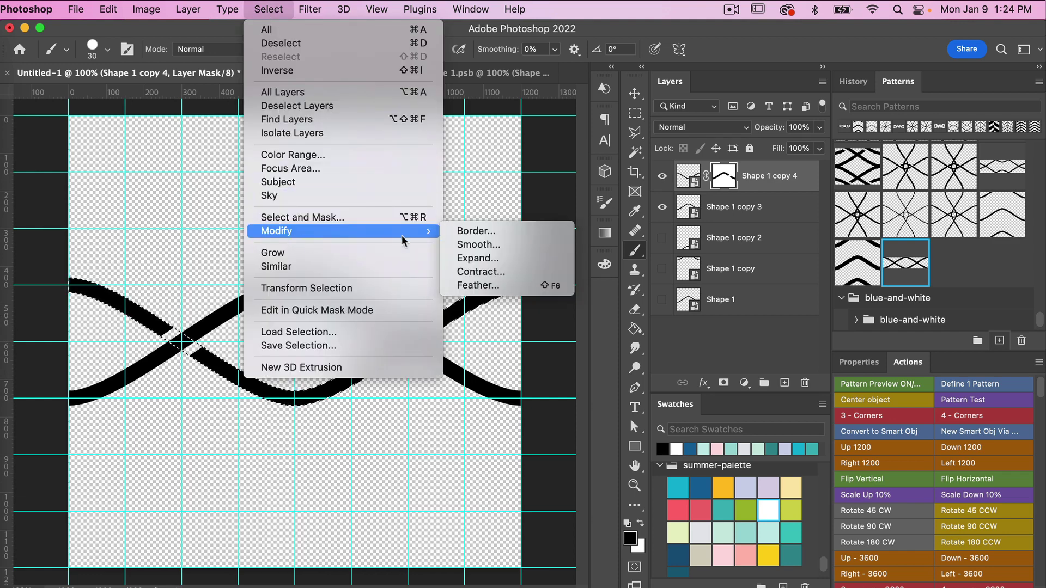
click(482, 257)
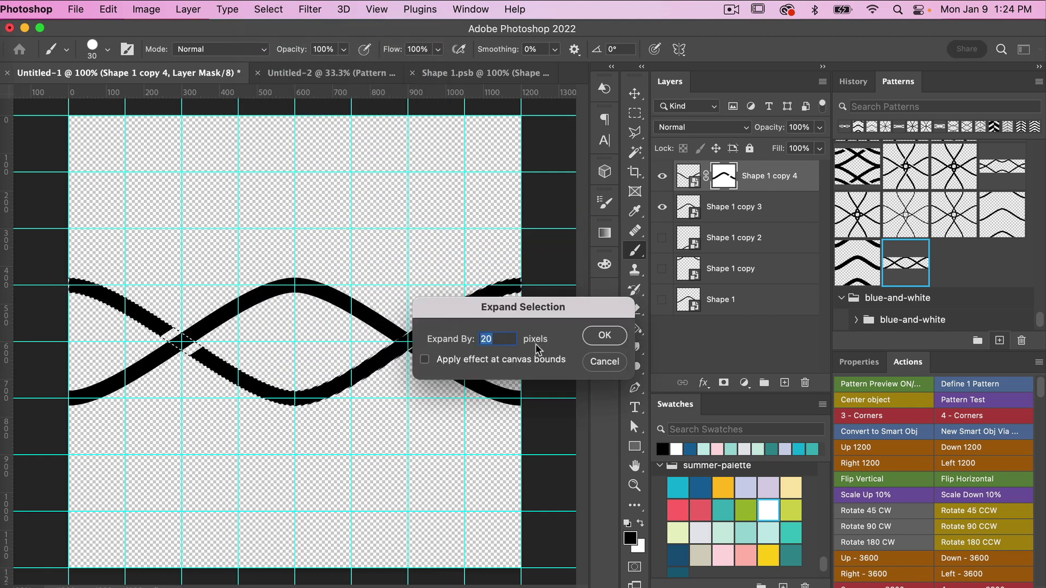
click(604, 336)
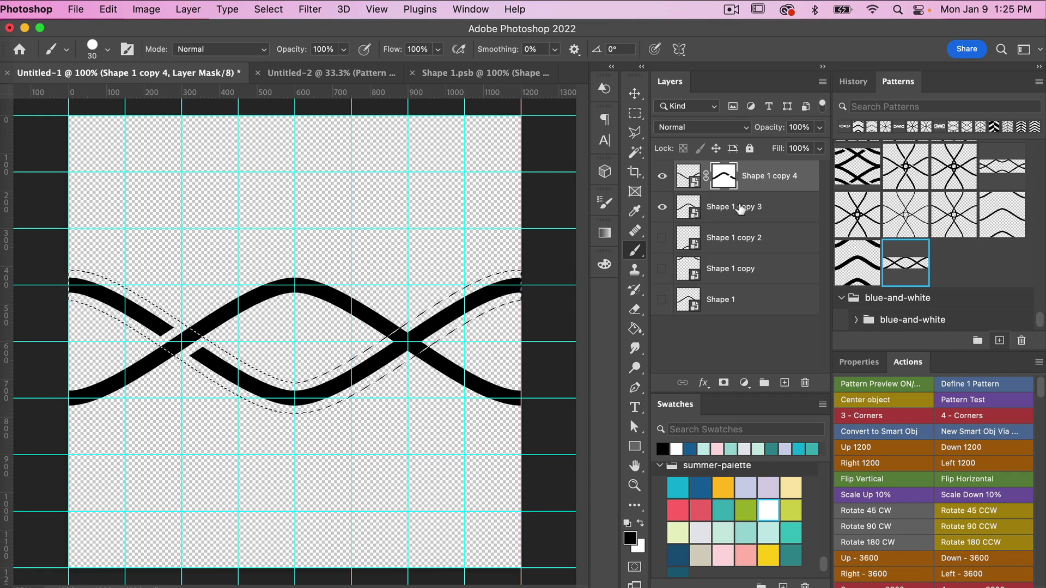
Invert the expanded selection and add it as a layer mask on Shape 1 copy 3.
click(707, 210)
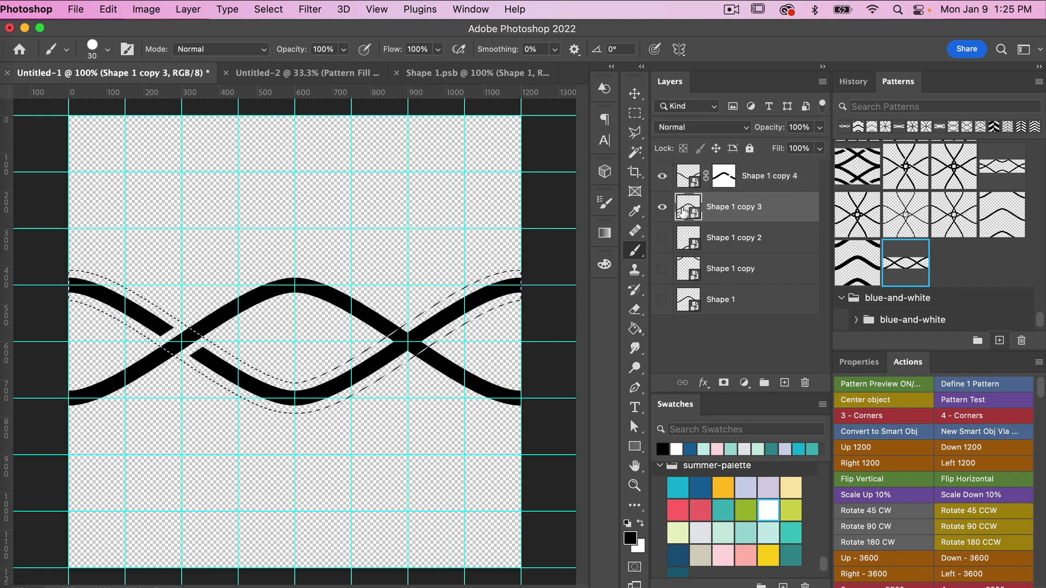
click(268, 10)
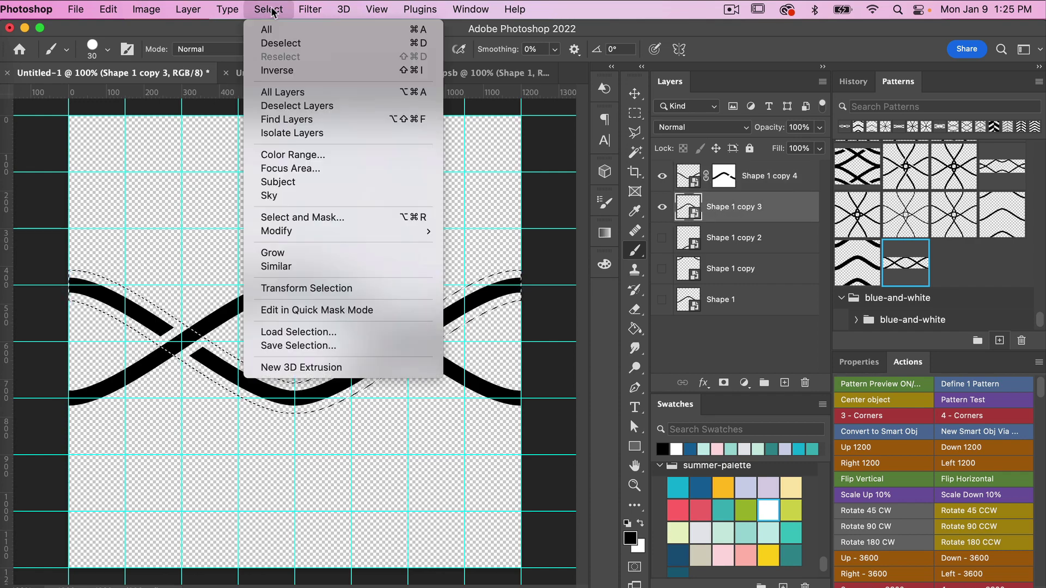
click(273, 76)
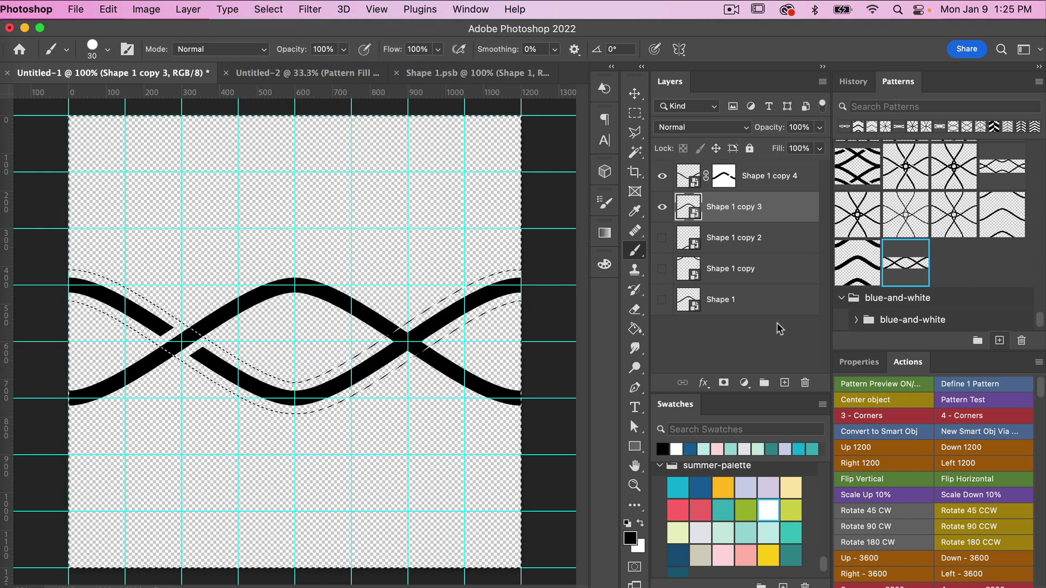
click(724, 383)
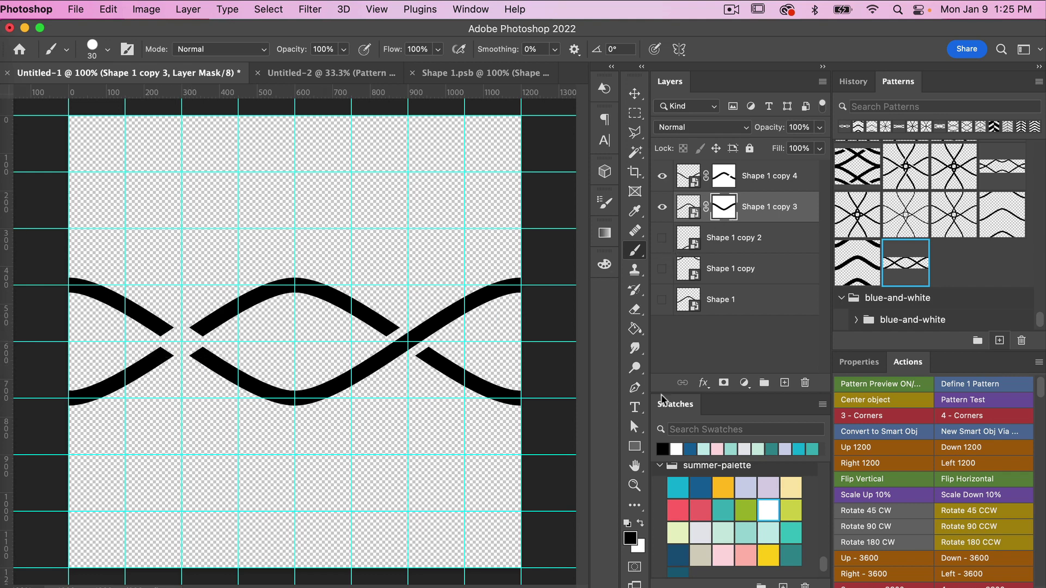
Paint white on Shape 1 copy 3's mask to restore its line at the left-hand crossing, and select both masked wave layers.
click(642, 524)
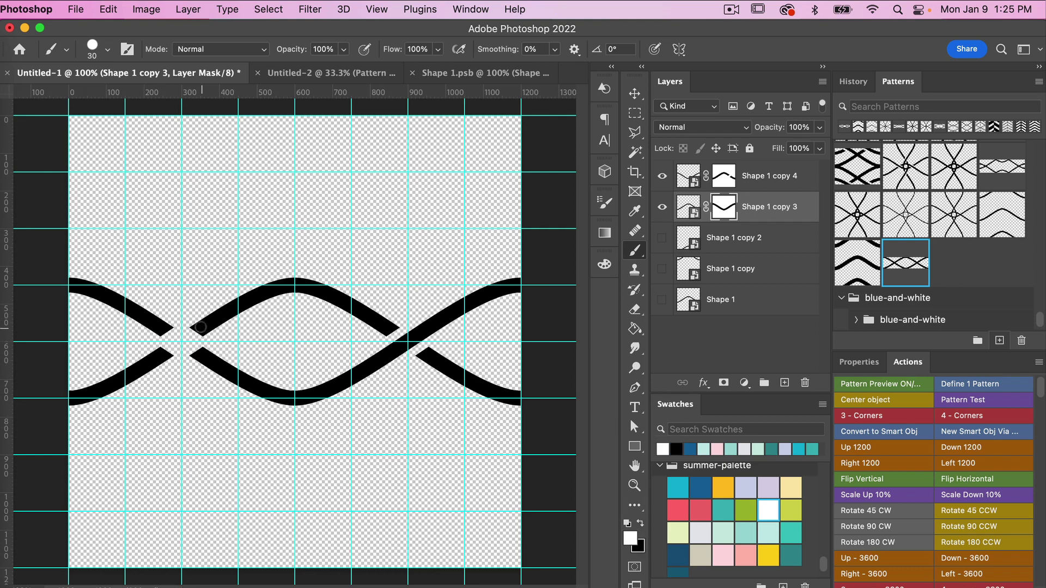
mouse_move(201, 330)
mouse_down()
mouse_move(185, 345)
mouse_move(201, 323)
mouse_move(198, 352)
mouse_move(164, 351)
mouse_up()
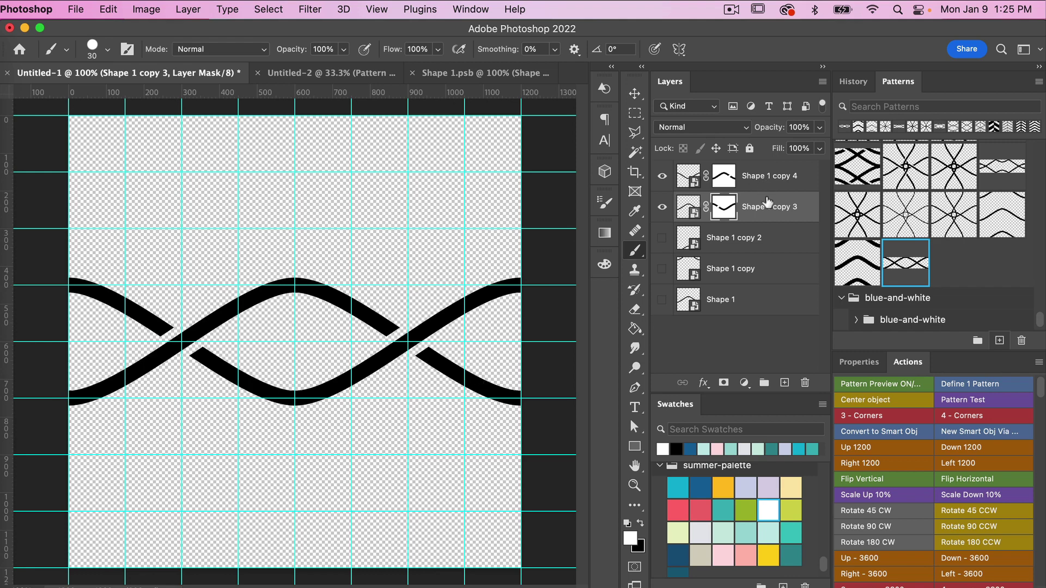
shift+click(780, 182)
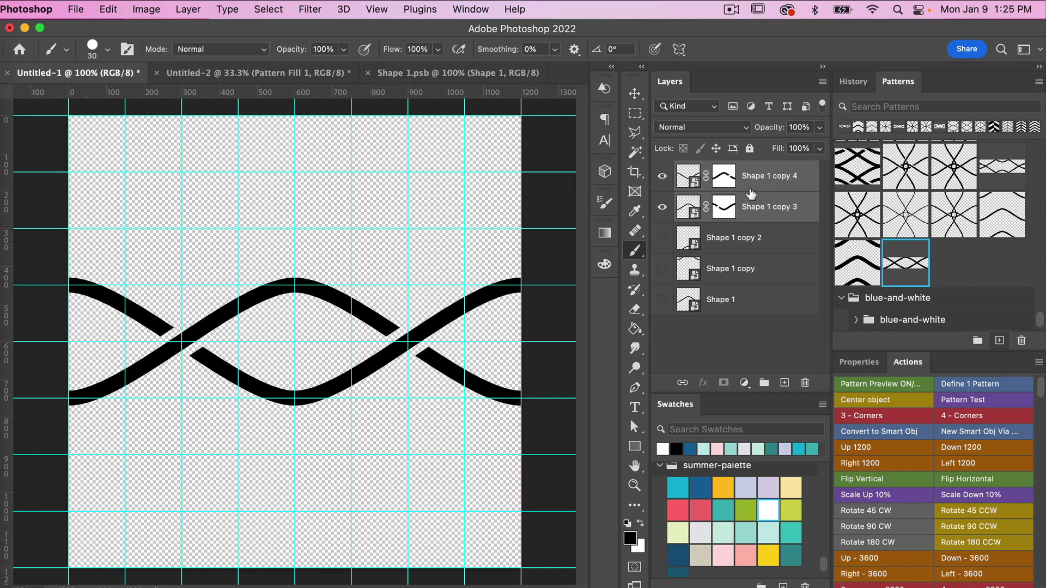
Convert the two masked wave layers into one smart object and move a duplicate up about 170 px so the braids overlap.
right_click(756, 184)
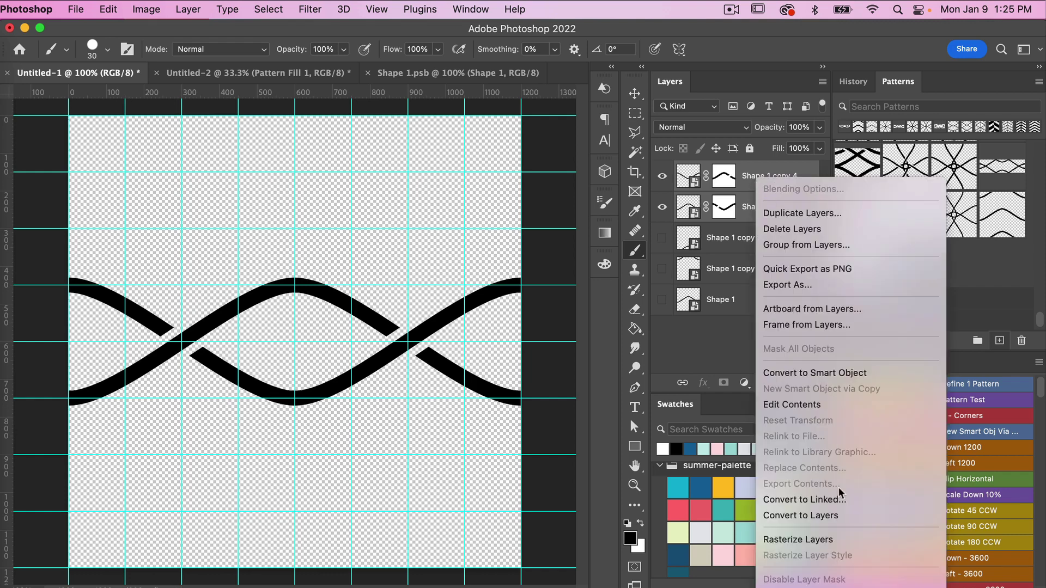
click(811, 374)
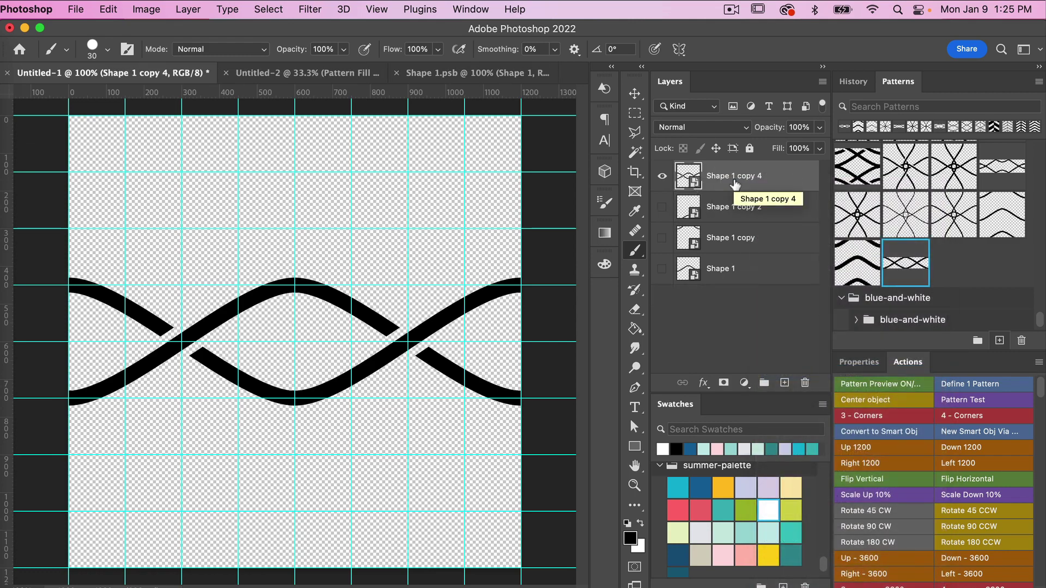
key(super+j)
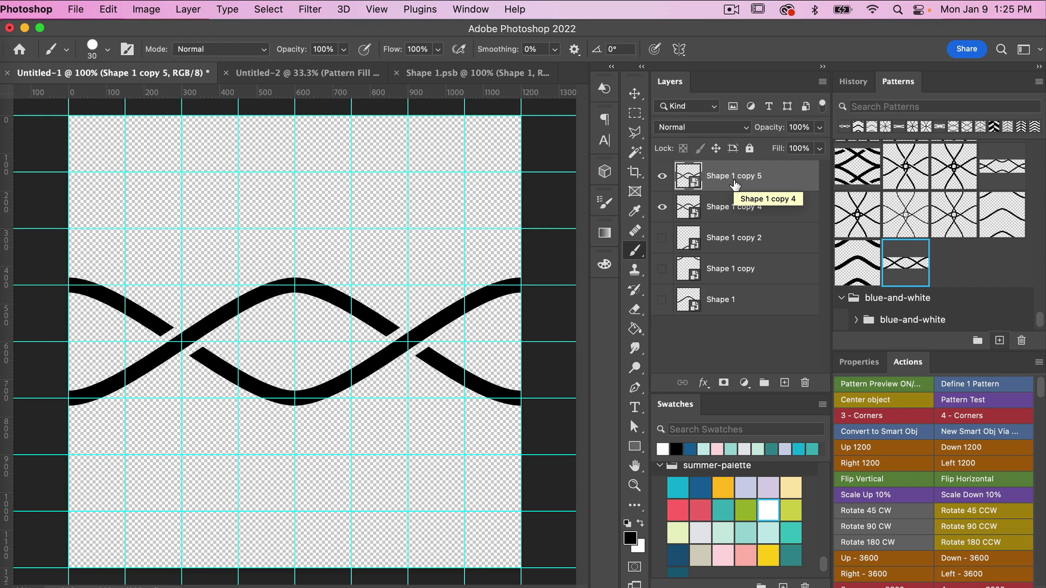
key(v)
mouse_move(368, 321)
mouse_down()
mouse_move(362, 260)
mouse_move(389, 225)
mouse_move(358, 237)
mouse_move(369, 192)
mouse_move(360, 267)
mouse_move(362, 256)
mouse_up()
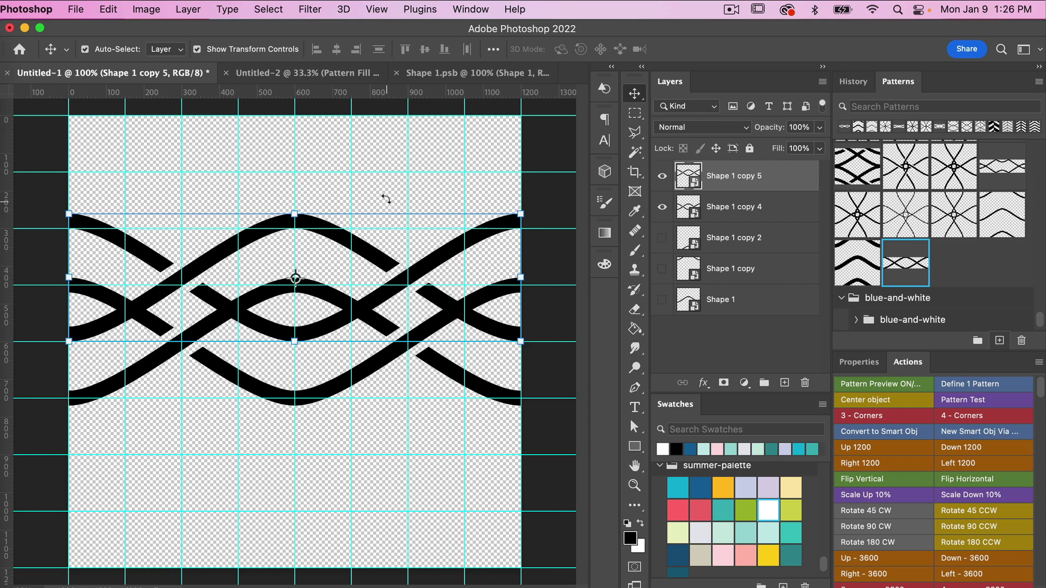
Clear the existing guides and place horizontal guides at the upper braid's top edge and the lower braid's bottom edge.
click(378, 10)
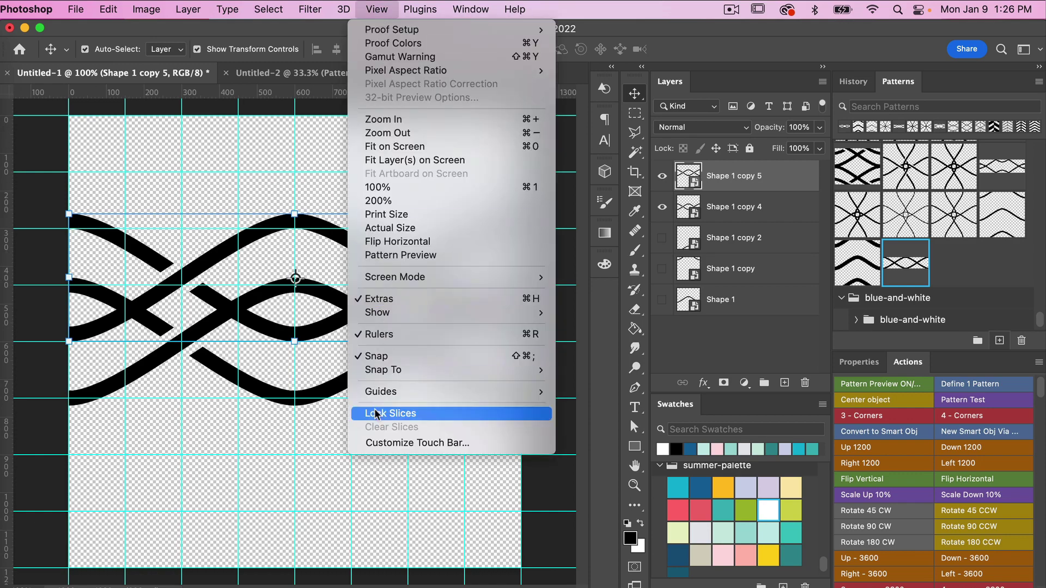
mouse_move(381, 391)
click(605, 411)
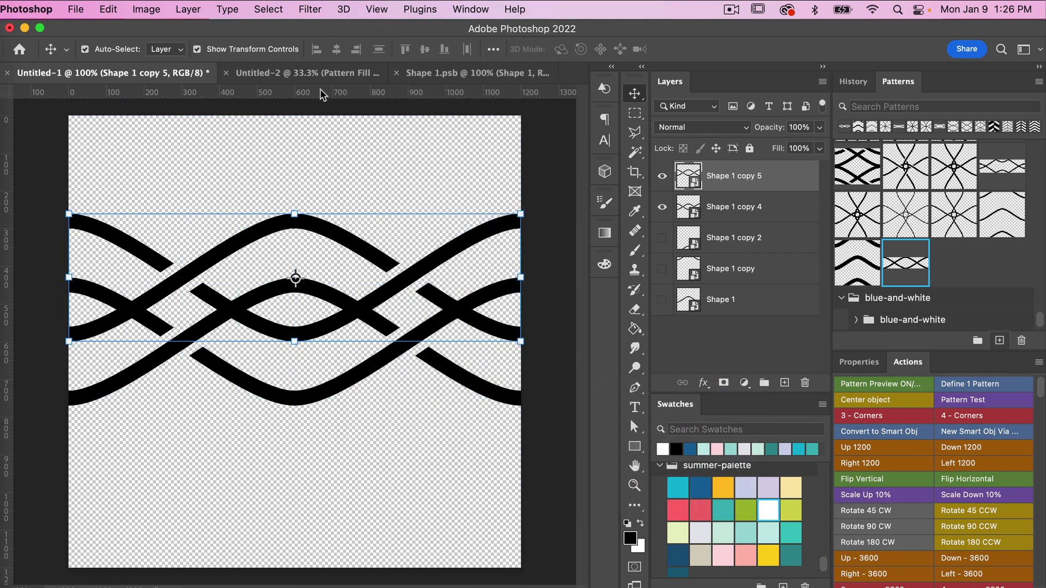
drag(321, 96, 323, 214)
click(321, 402)
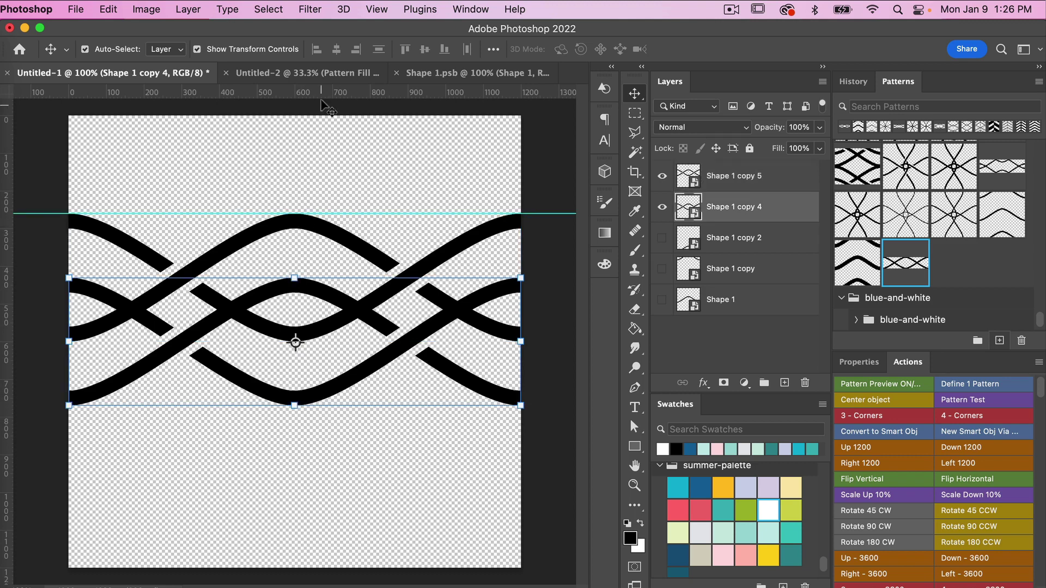
drag(317, 93, 297, 405)
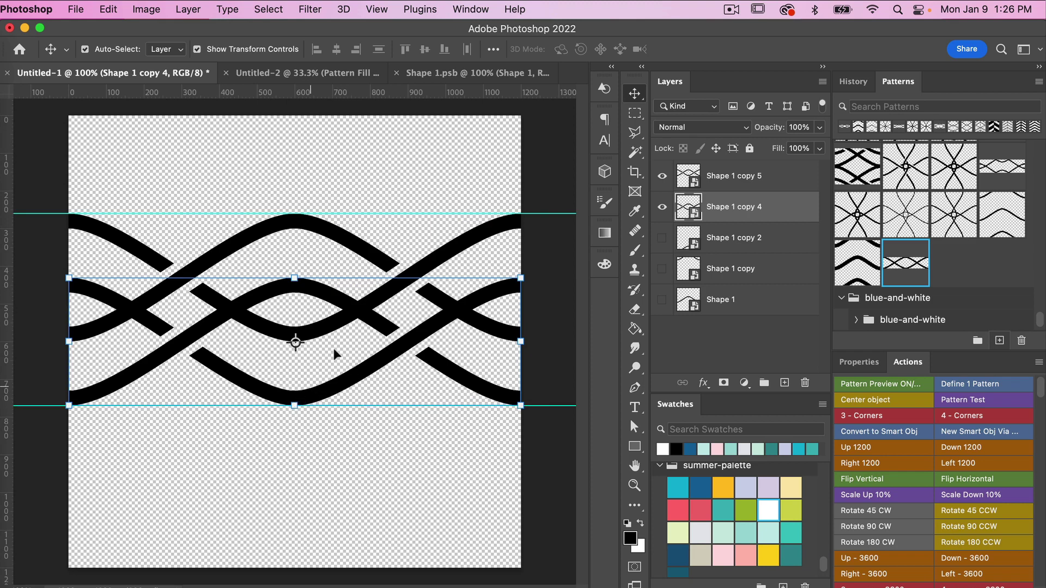
Define the full-width area between the two guides as a pattern and apply it to Pattern Fill 1 in Untitled-2.
click(635, 112)
drag(69, 214, 521, 406)
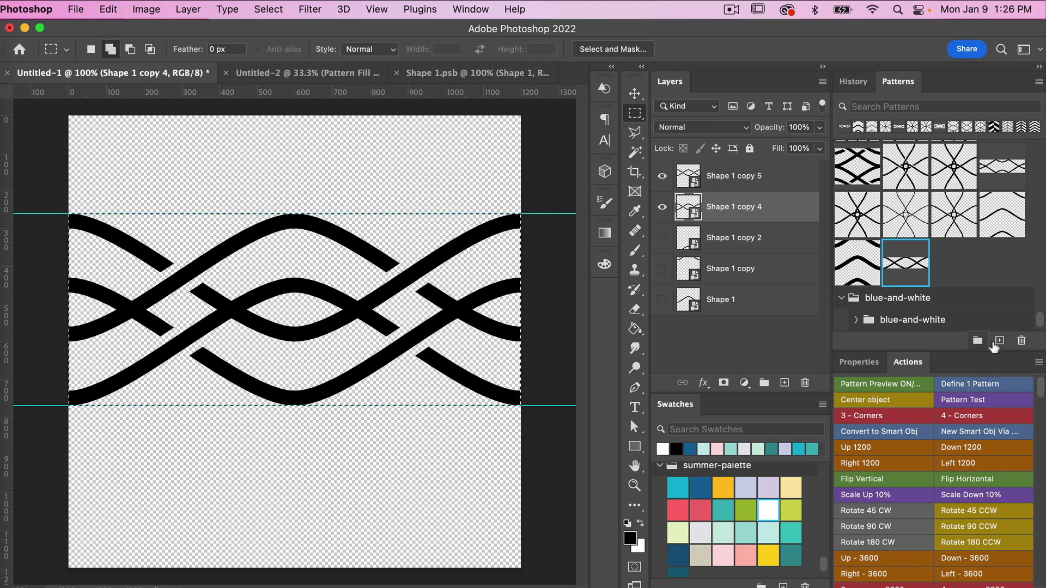
click(999, 341)
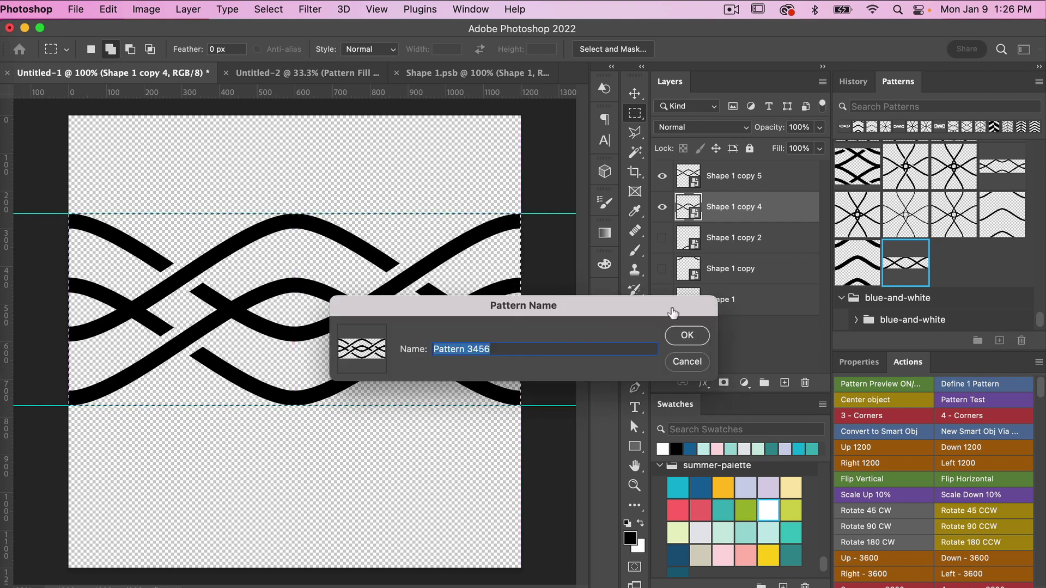
click(686, 335)
click(303, 76)
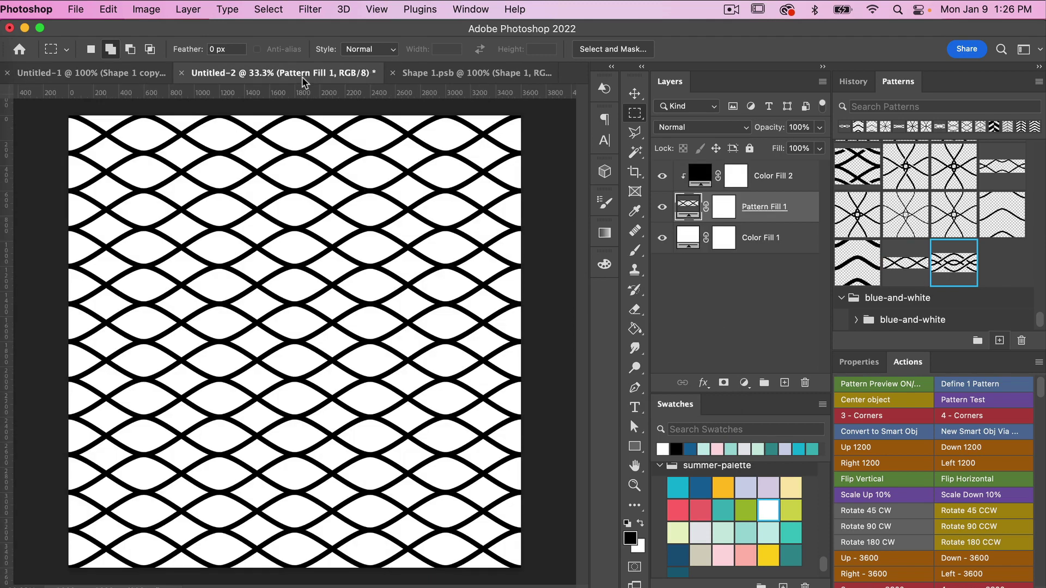
click(950, 263)
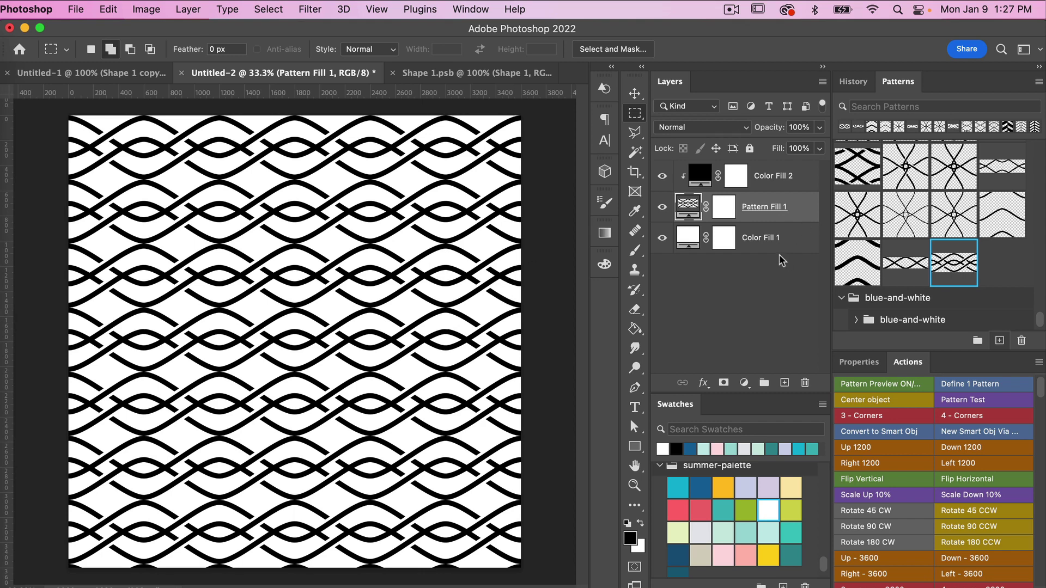
Try a salmon background on Color Fill 1 with pale peach lines on Color Fill 2.
click(768, 237)
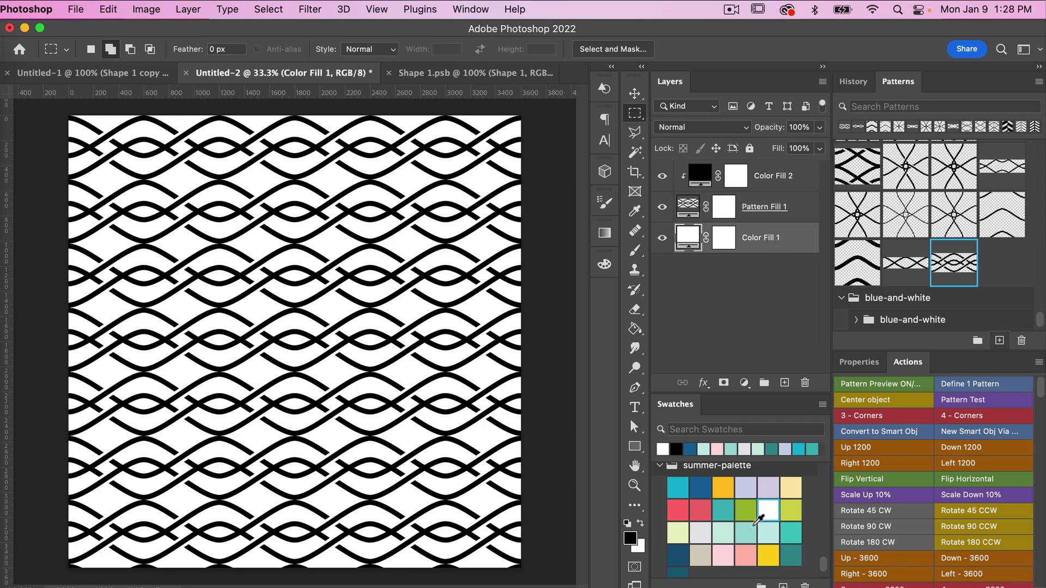
scroll(757, 520, down, 5)
click(760, 499)
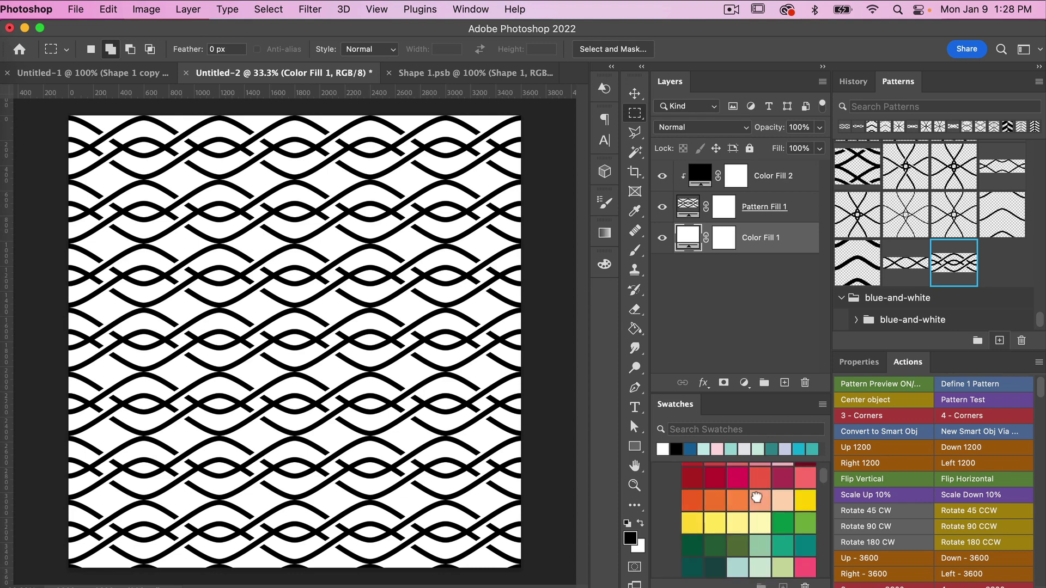
click(768, 178)
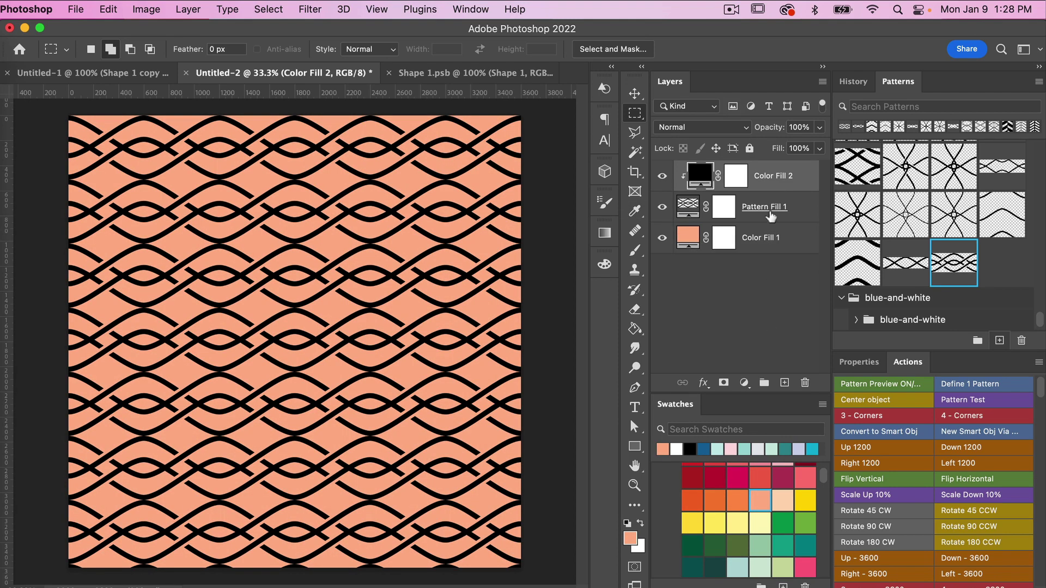
click(782, 500)
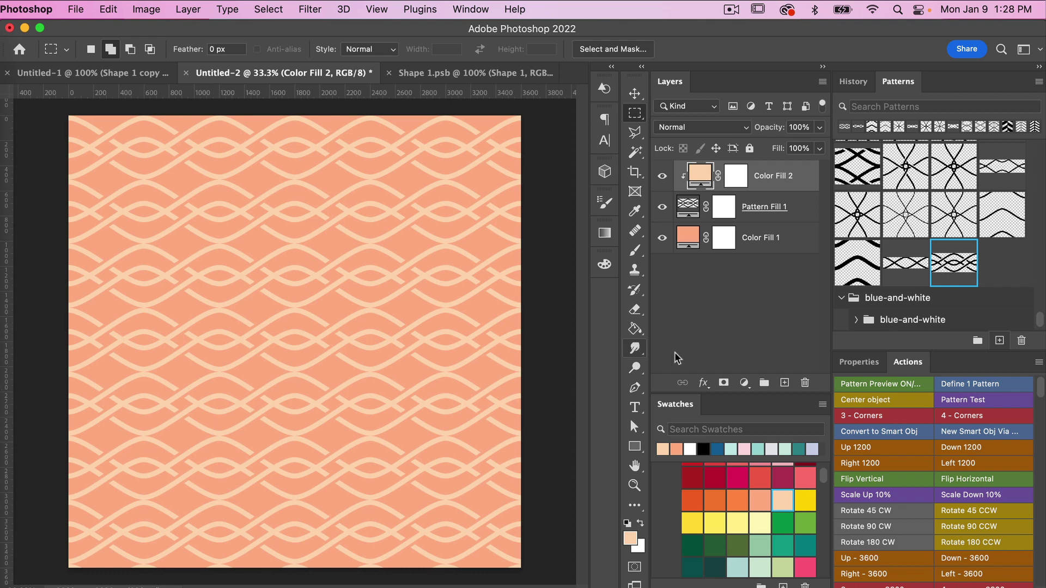
Try a medium blue background on Color Fill 1 with light blue lines on Color Fill 2.
click(770, 238)
scroll(743, 534, down, 5)
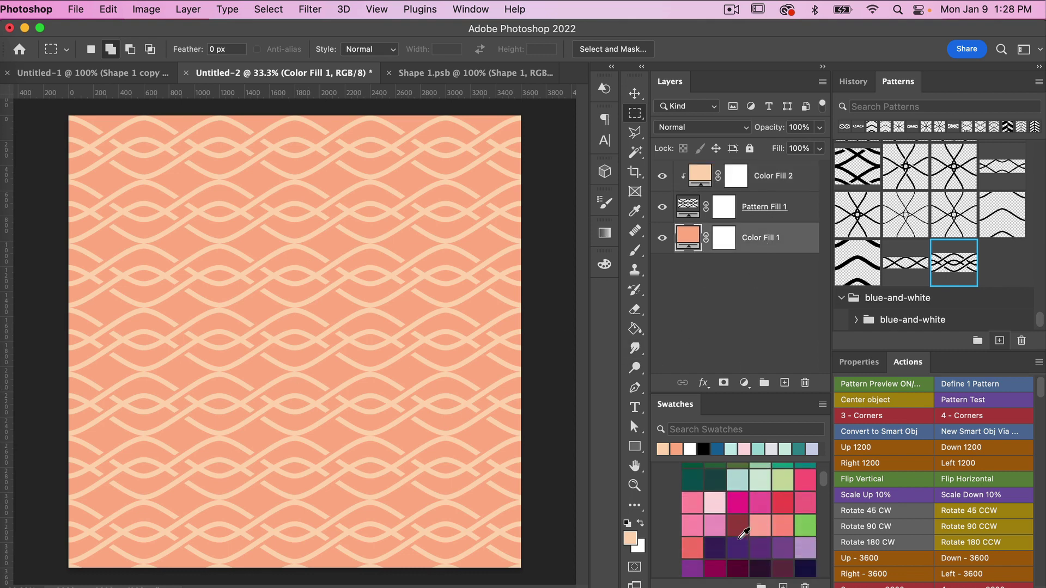
scroll(740, 537, down, 3)
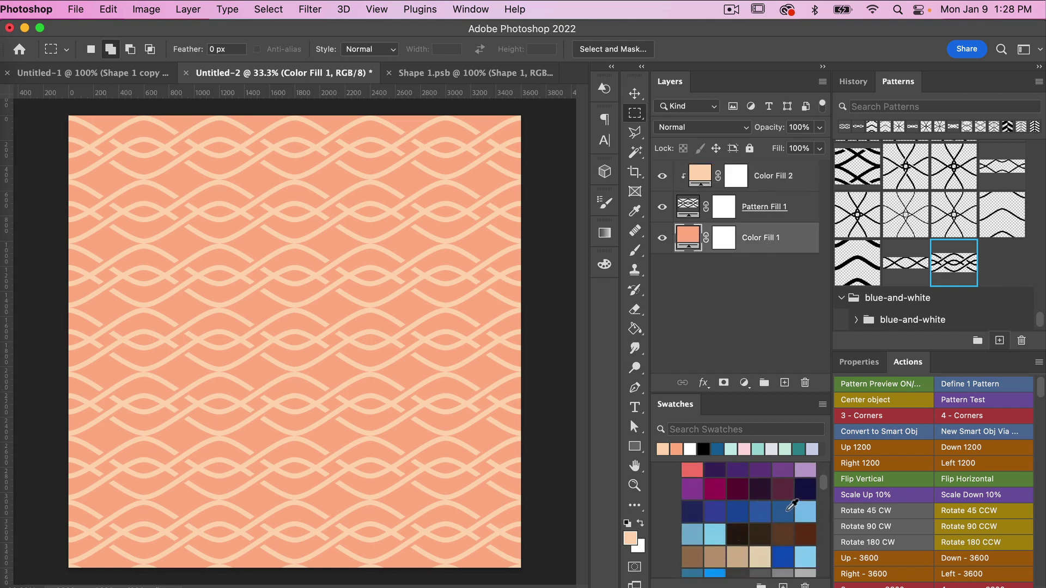
click(786, 507)
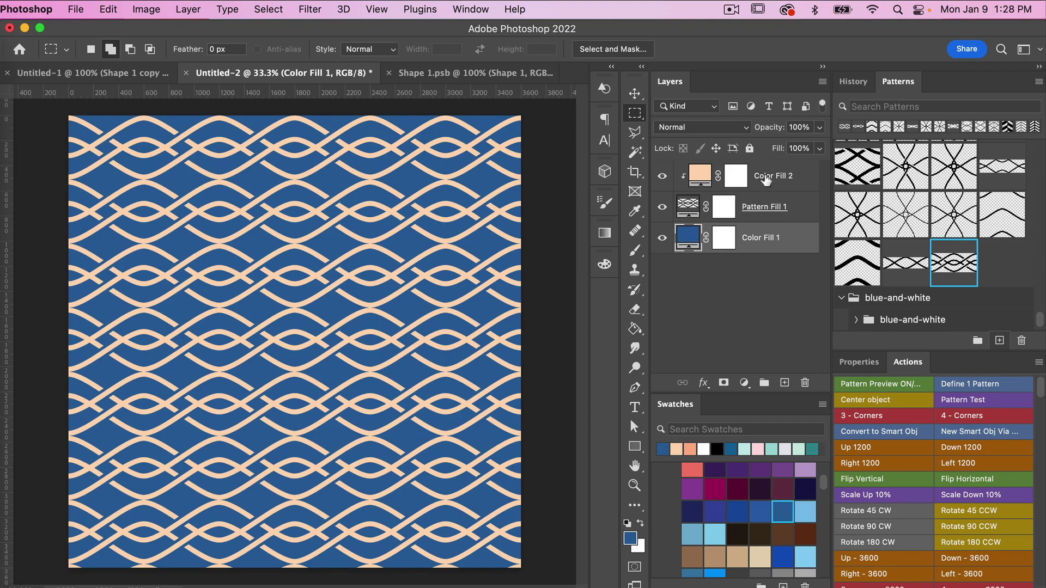
click(766, 179)
click(805, 515)
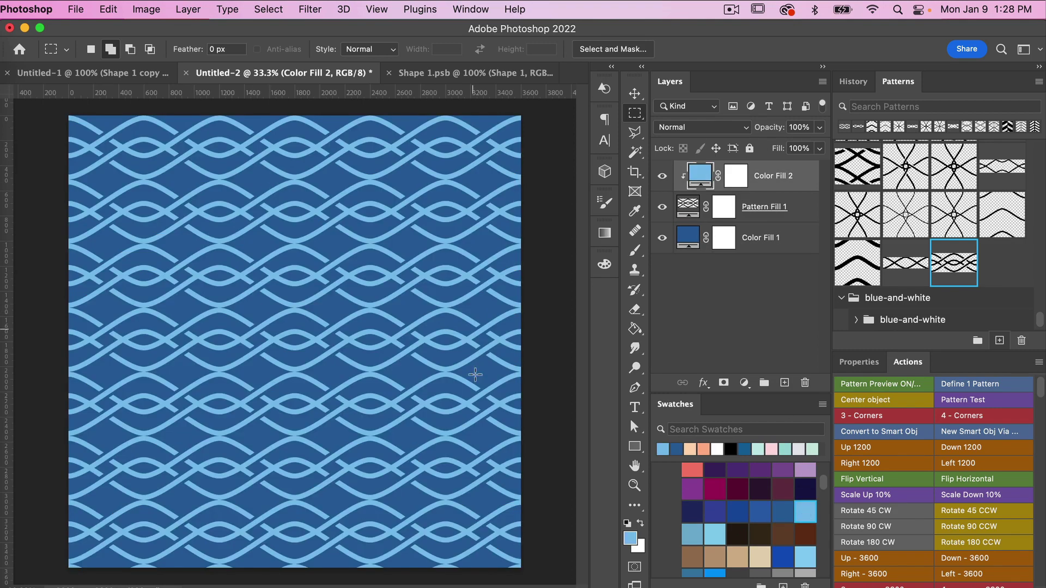
Test further swatches and settle on teal lines for Color Fill 2 over a light green Color Fill 1 background.
click(695, 533)
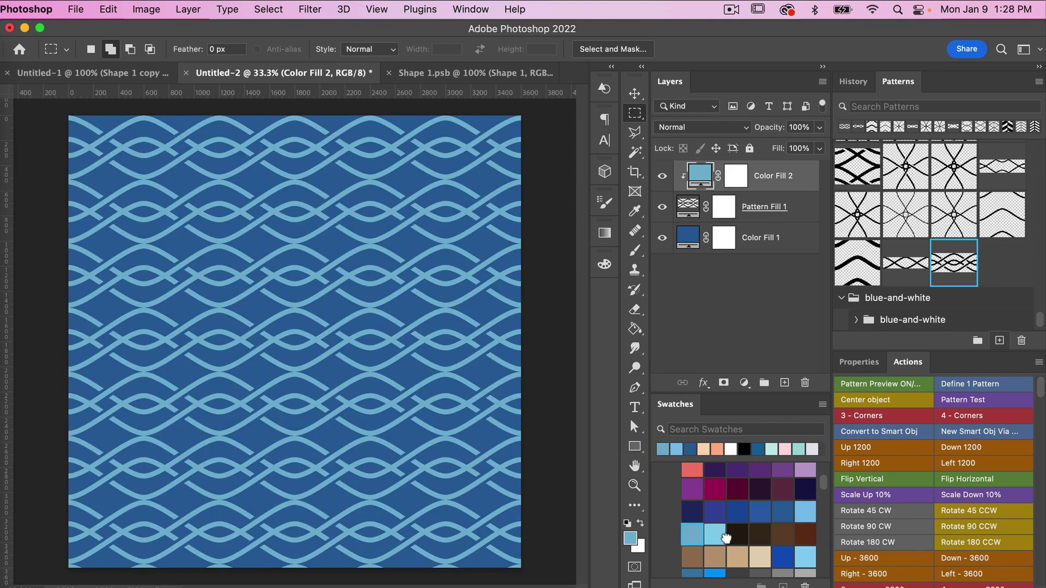
click(728, 537)
scroll(768, 529, down, 1)
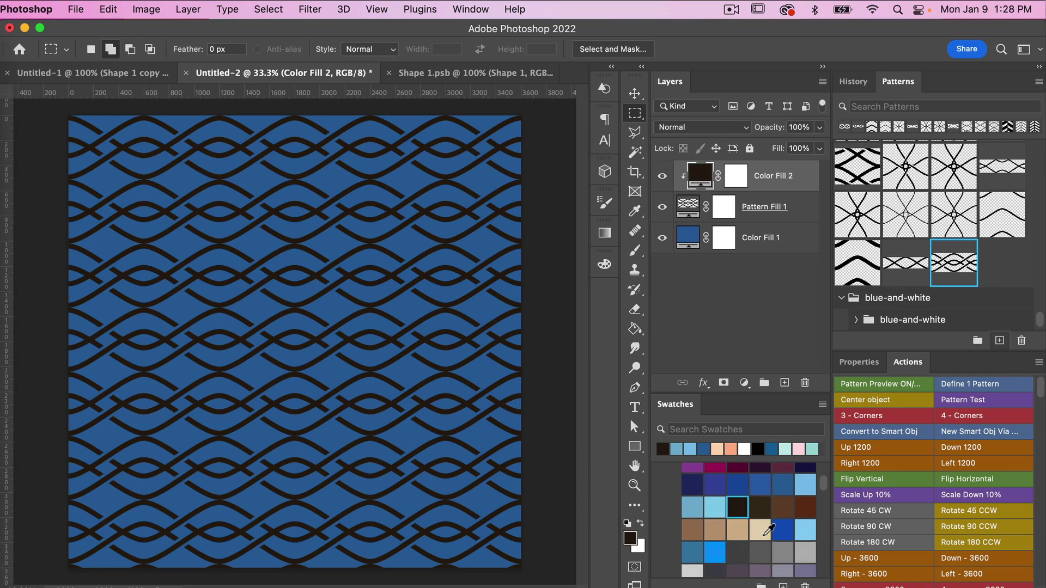
scroll(708, 545, down, 2)
click(693, 537)
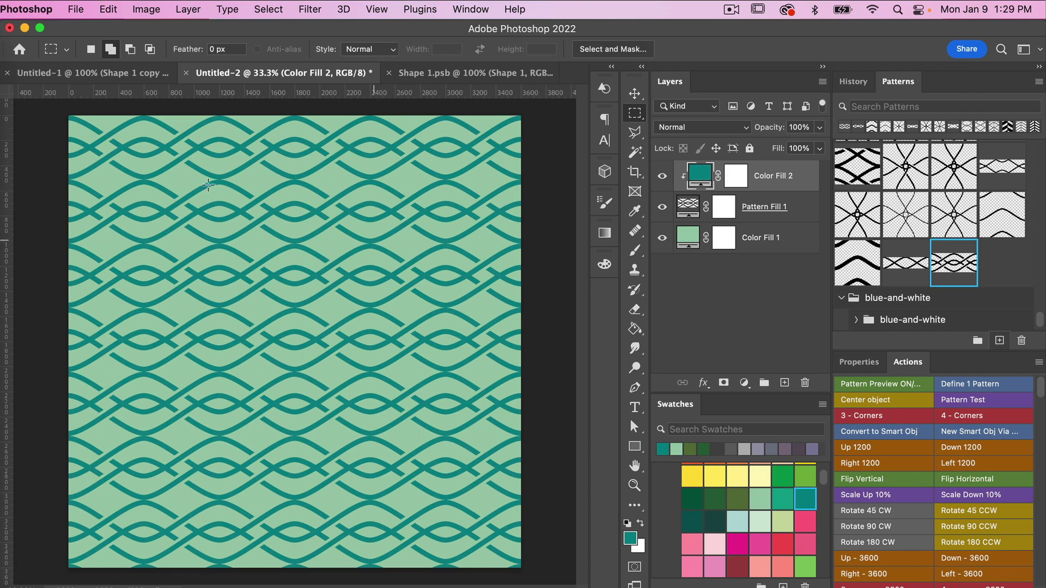
Export the 3600 x 3600 px Untitled-2 document as a JPG through Export As.
click(80, 9)
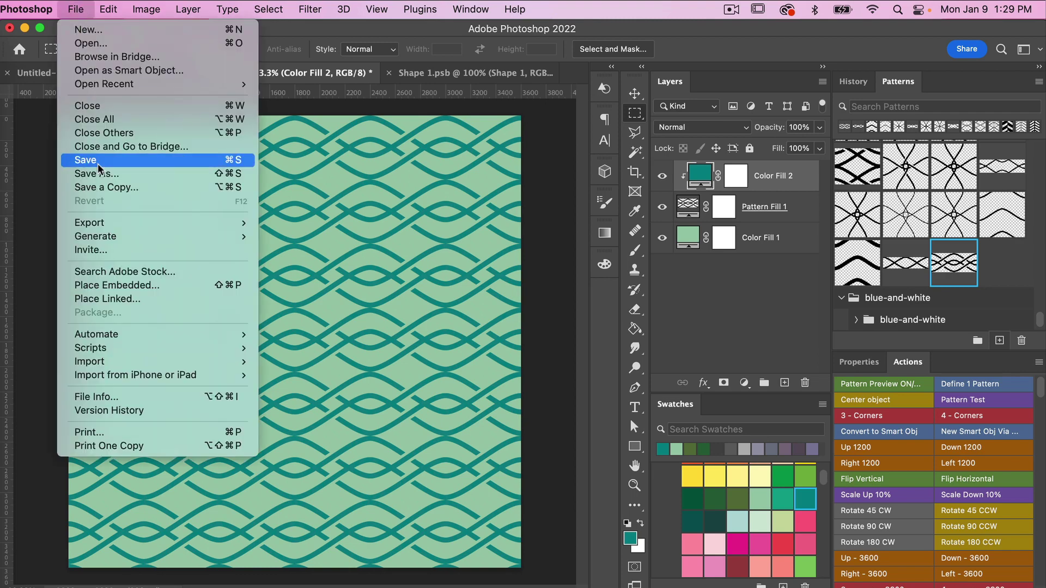
mouse_move(109, 223)
click(279, 236)
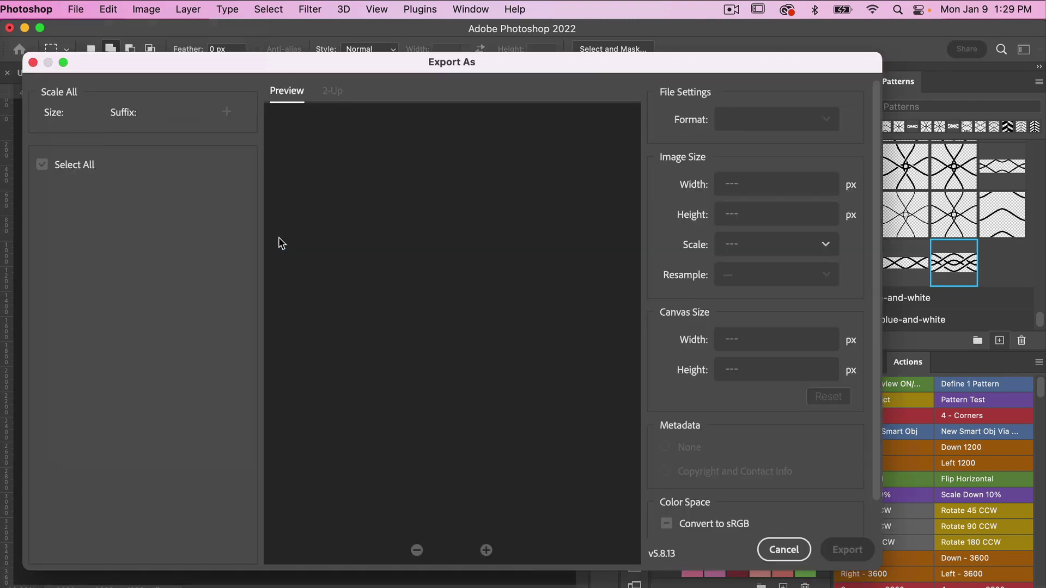
click(800, 119)
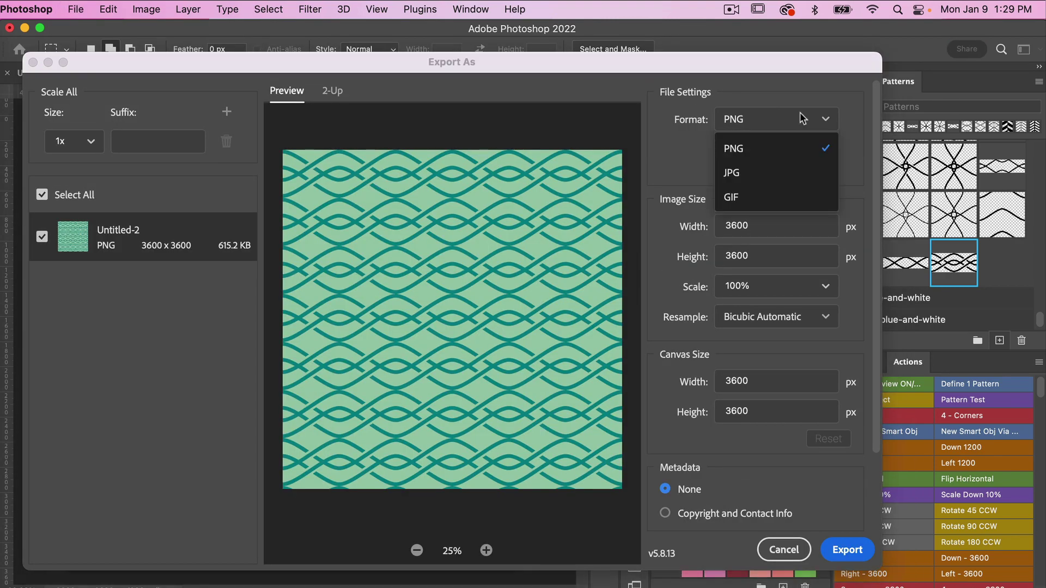
click(772, 174)
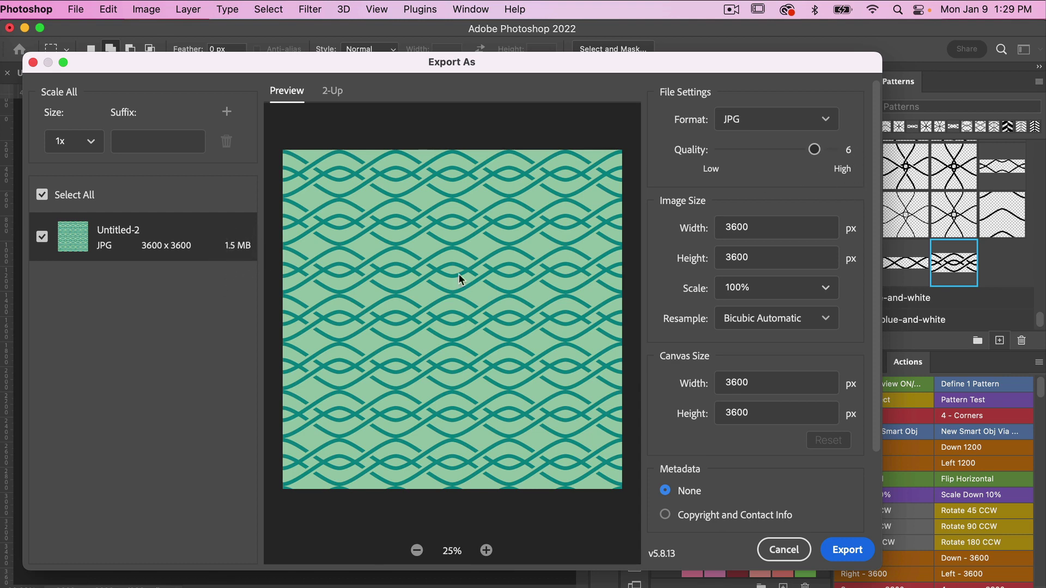
scroll(774, 361, down, 3)
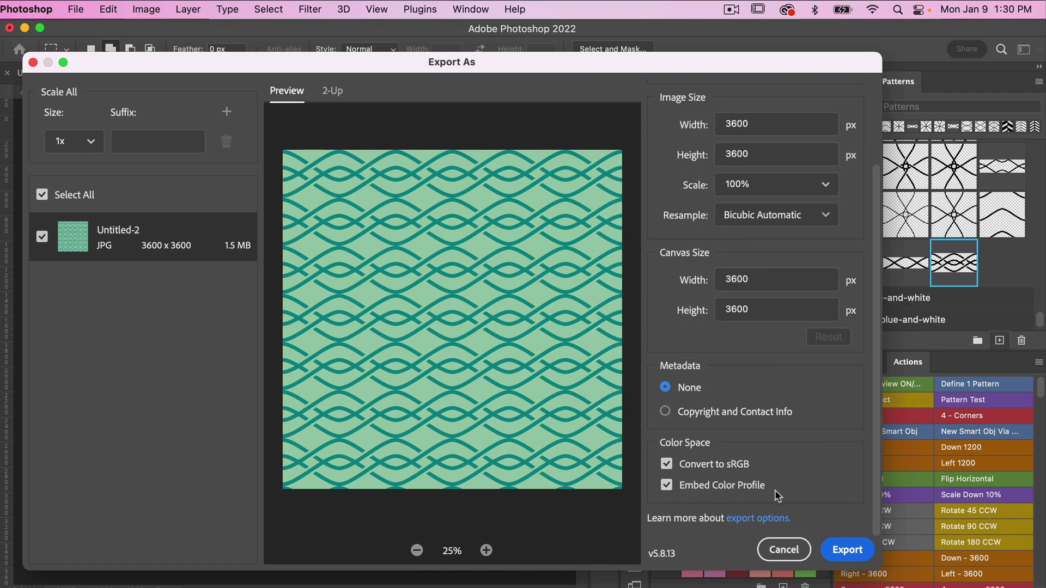
click(848, 552)
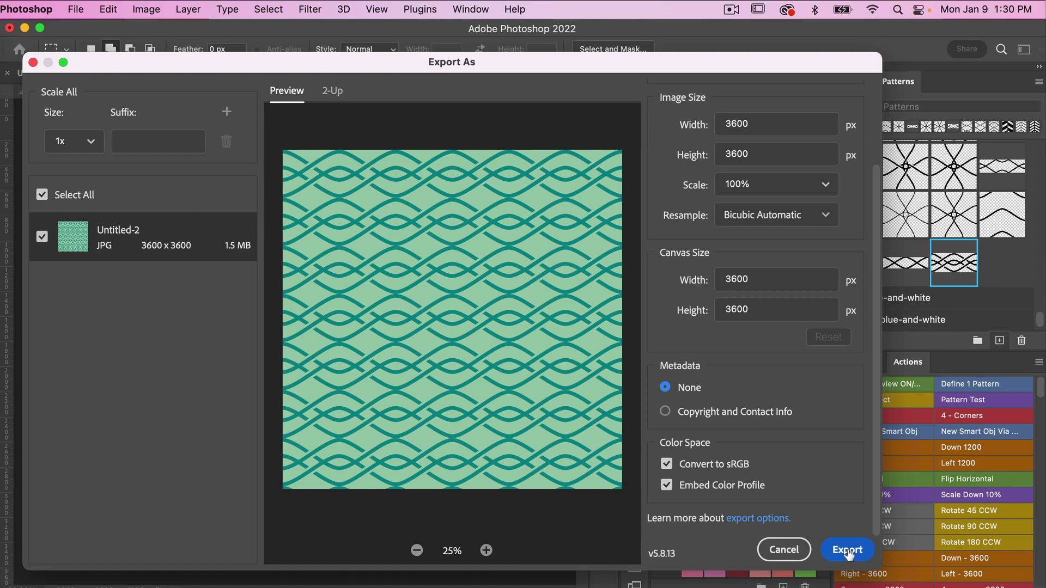